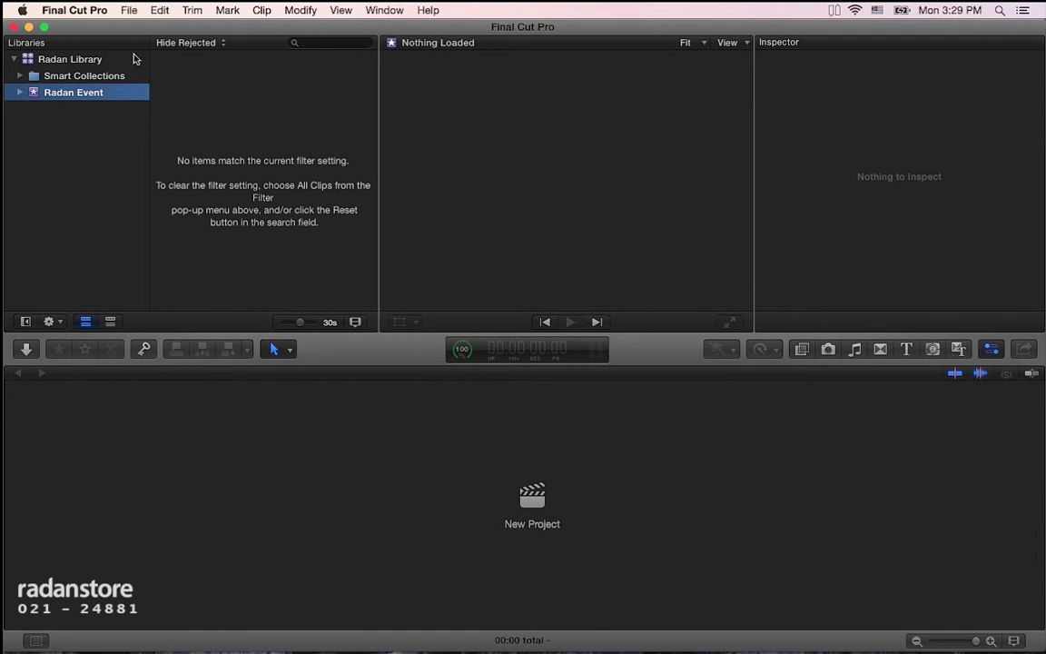
Add an event called 'Samples' to the Radan Library via File > New > Event
left_click(129, 11)
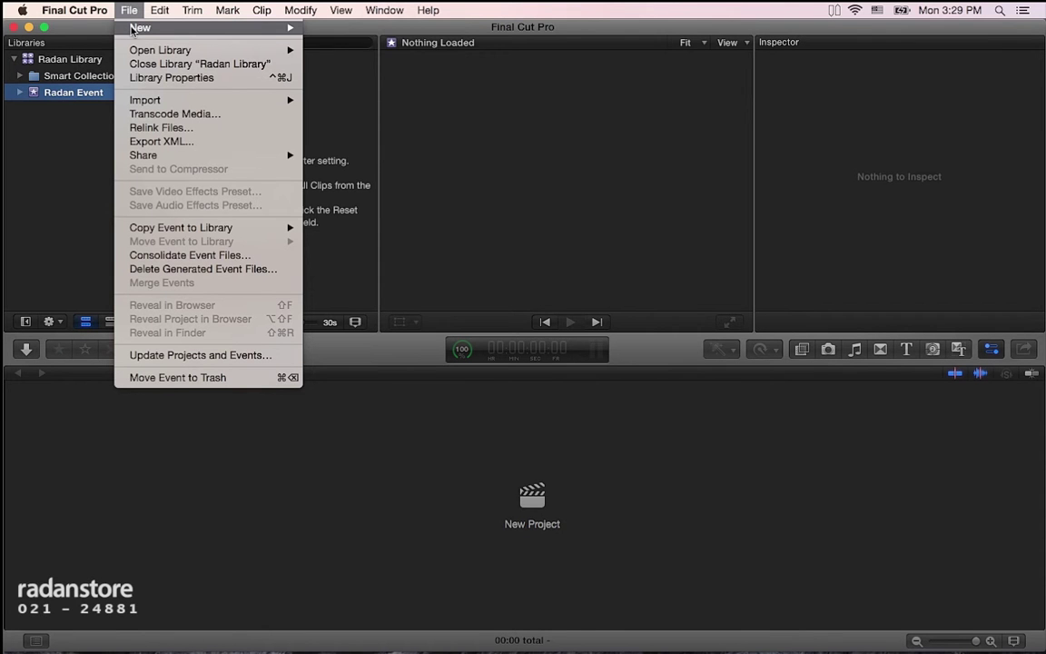
mouse_move(163, 28)
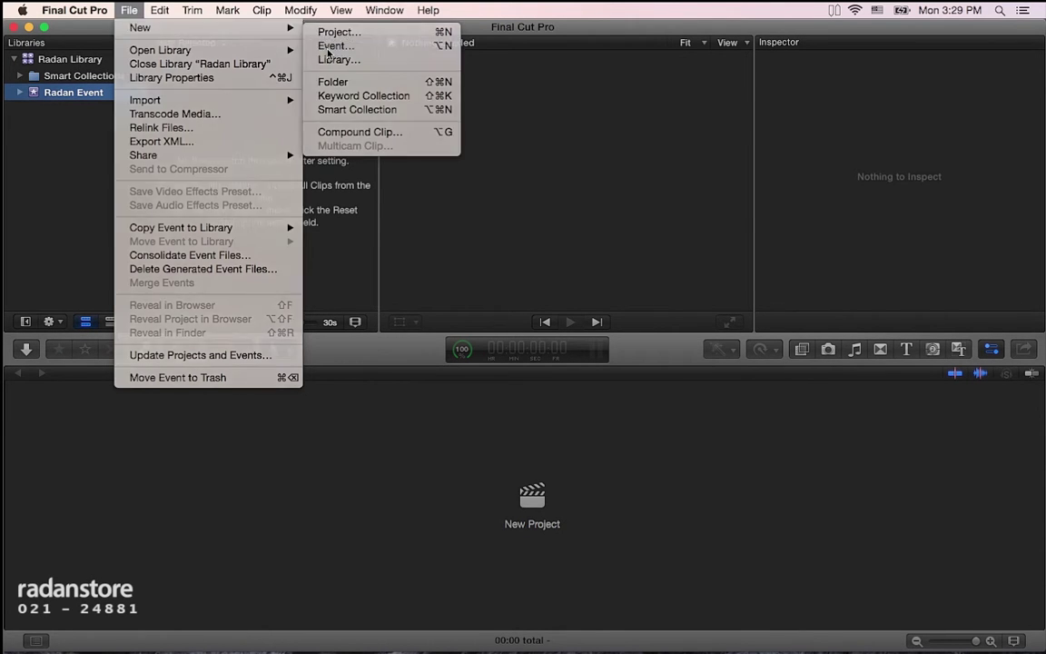
left_click(329, 47)
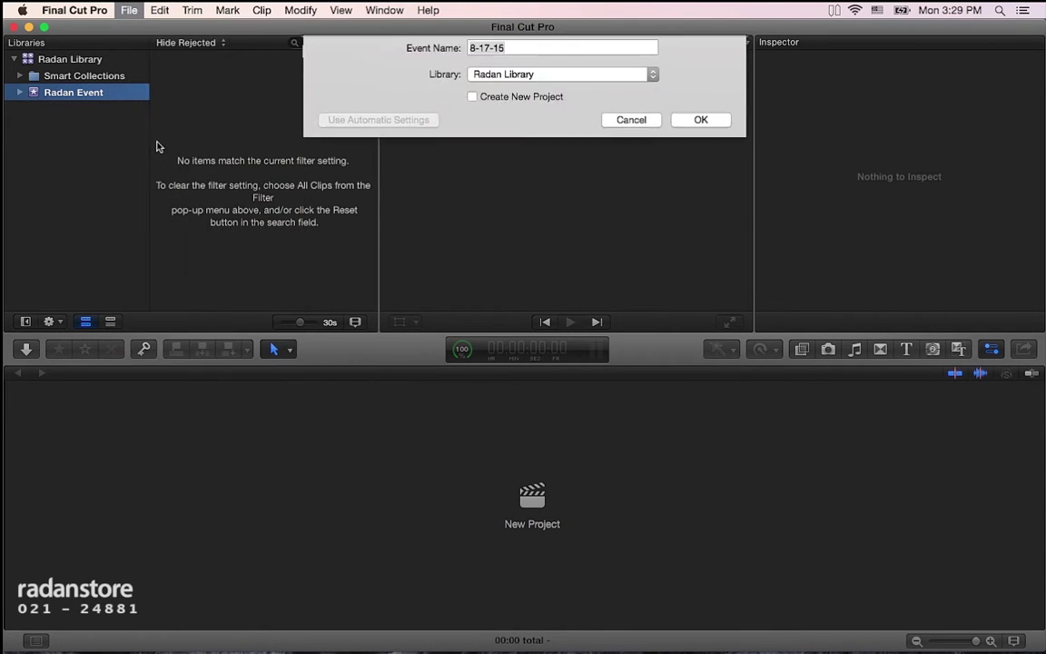
type("Samples")
key("Return")
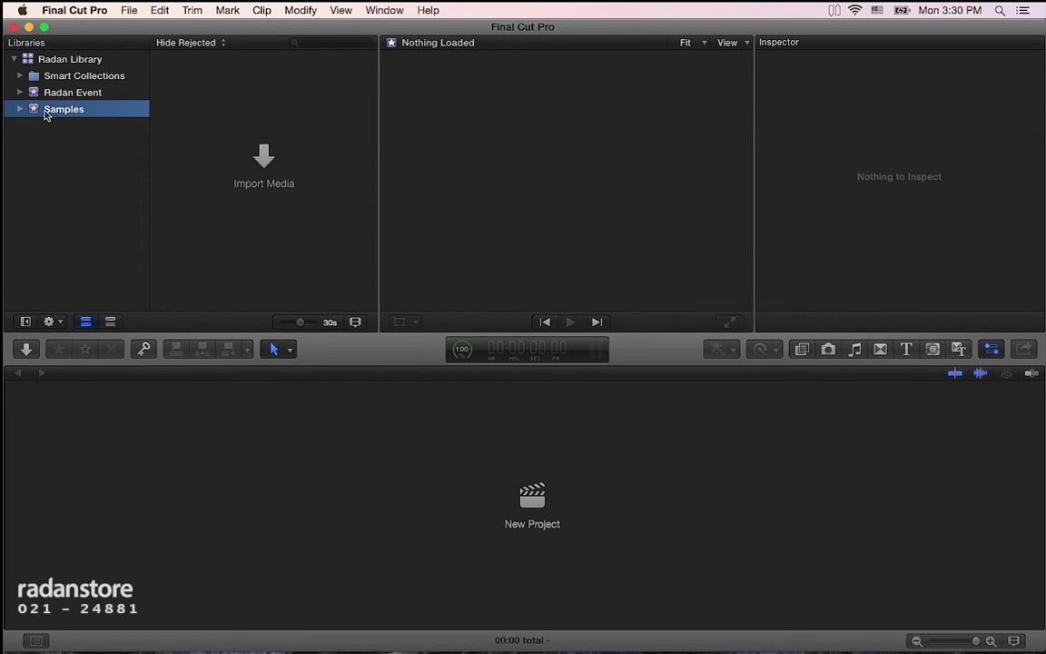
Open Media Import and browse to works > FCPX Radan > Sample footage
left_click(254, 164)
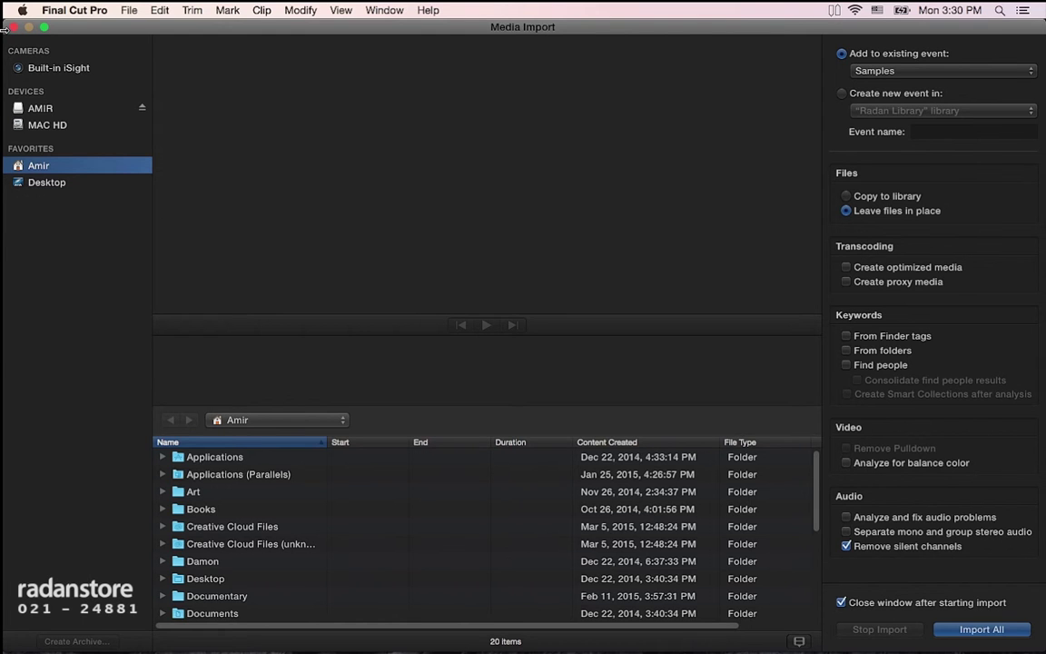
left_click(14, 27)
left_click(129, 9)
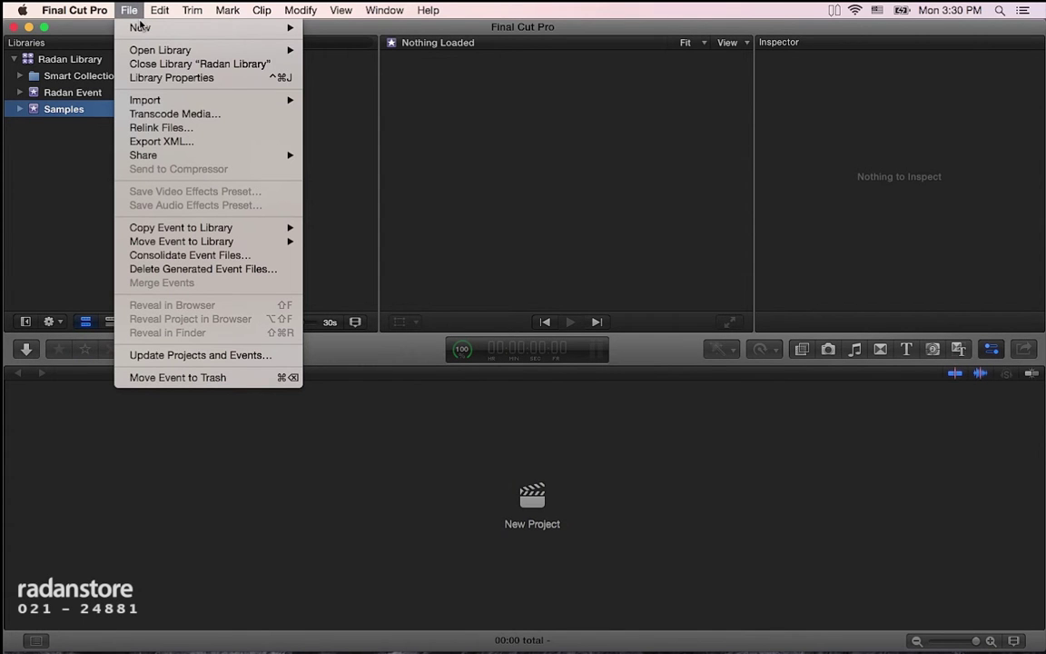
mouse_move(264, 99)
left_click(367, 103)
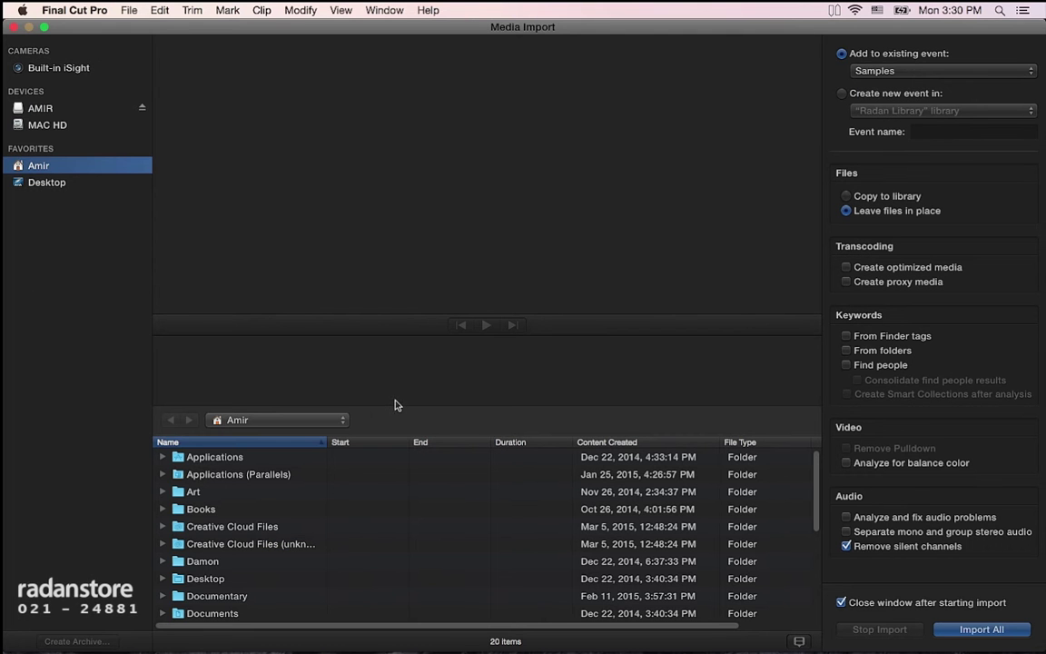
scroll(257, 557, "down", 5)
double_click(202, 614)
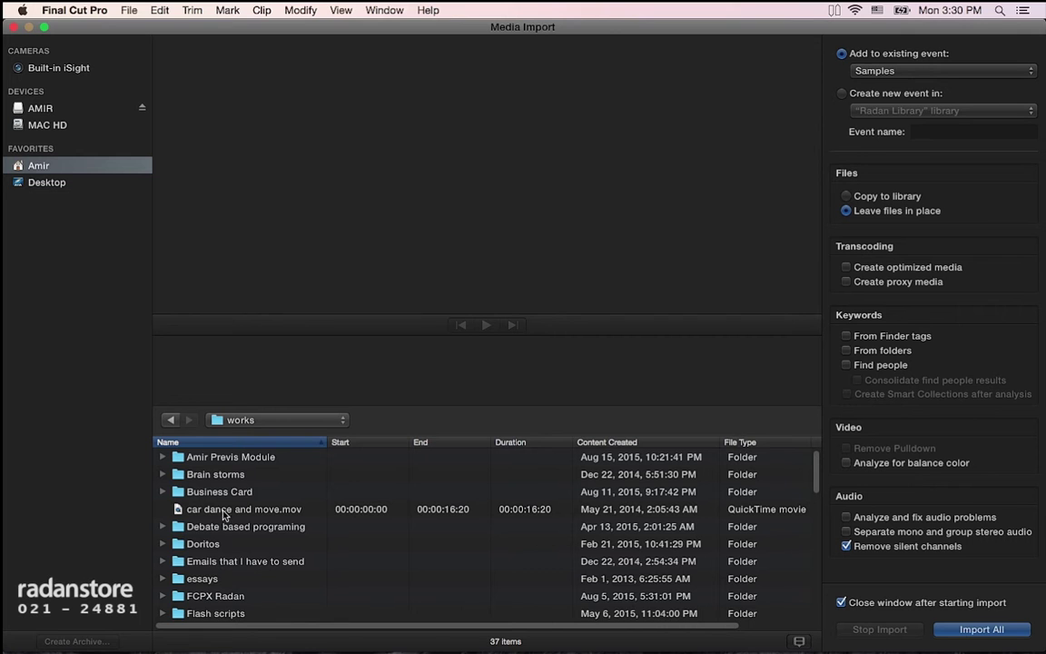
double_click(230, 596)
scroll(228, 603, "down", 3)
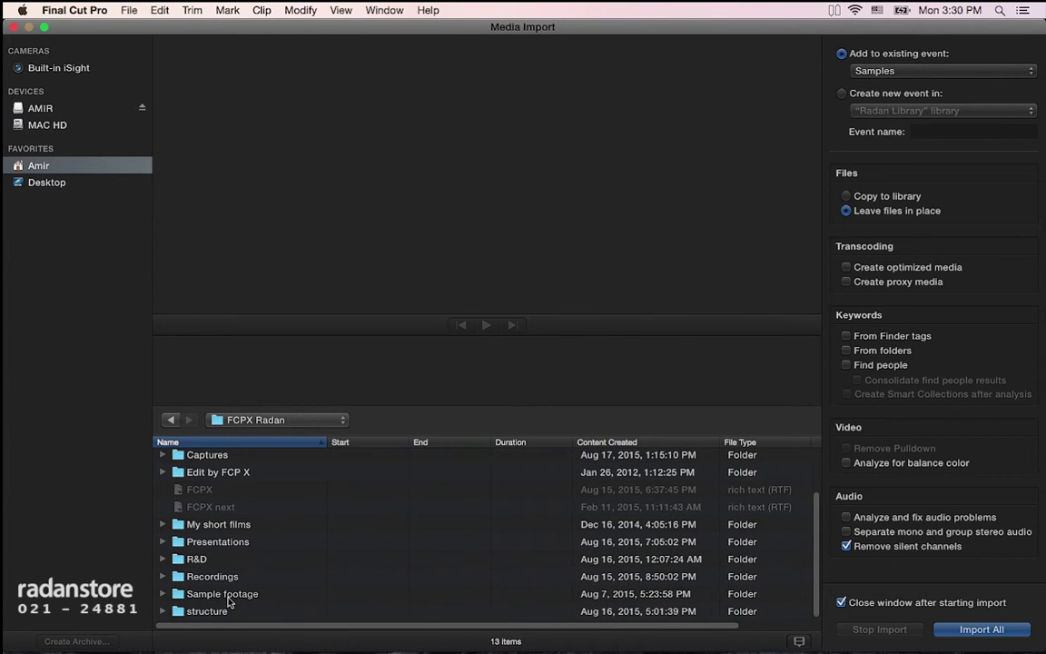
double_click(240, 597)
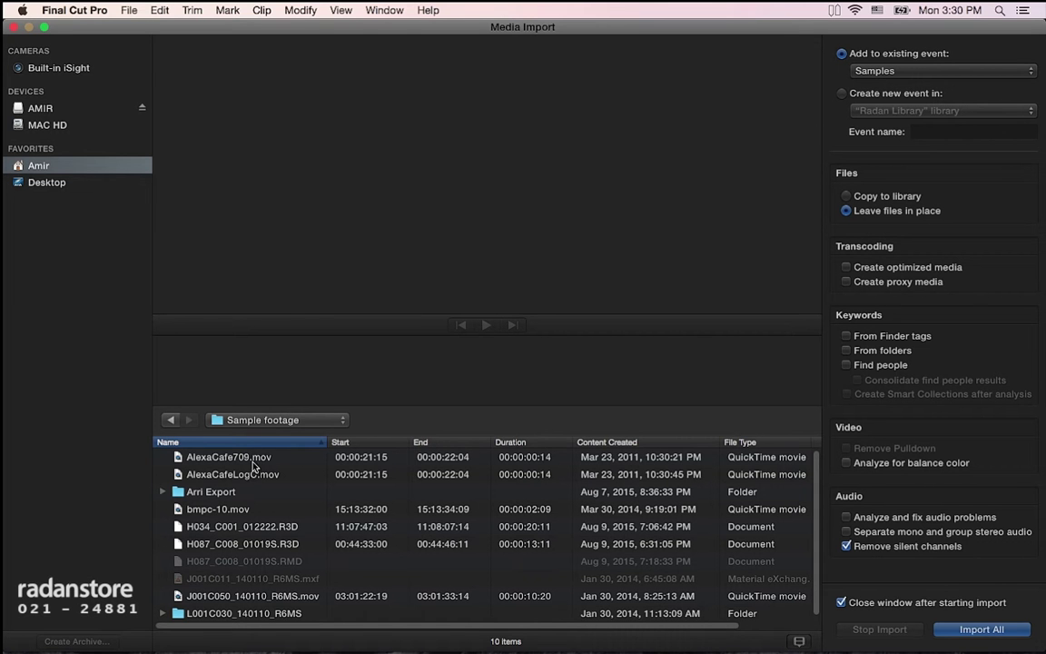
Import the AlexaCafe709, bmpc-10 and J001C050_140110_R6MS .mov clips into Samples
left_click(245, 457)
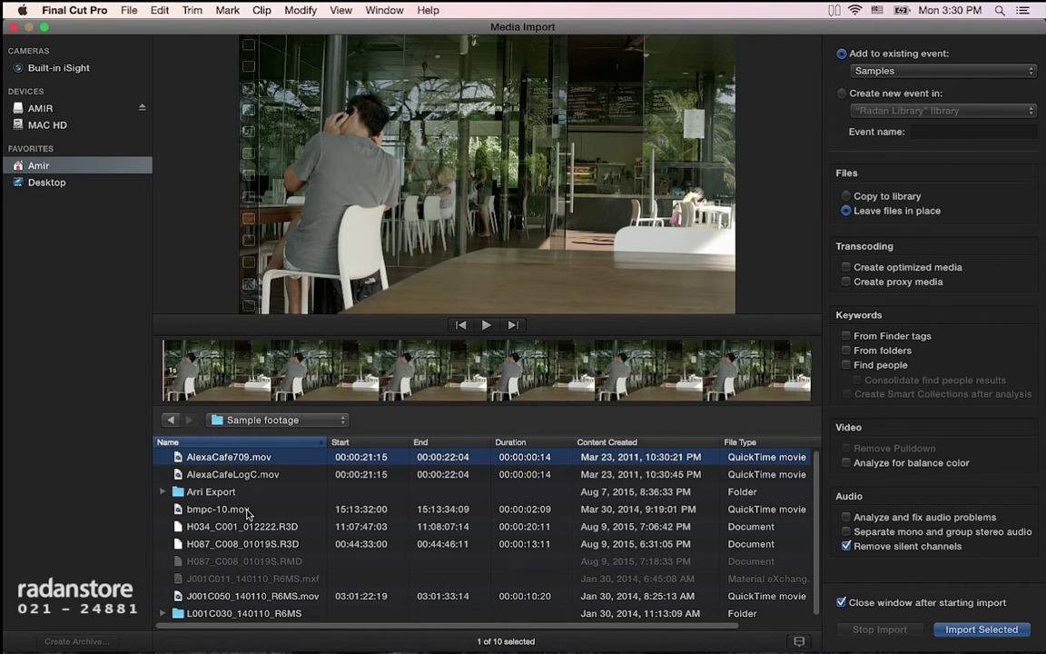
left_click(247, 510, "super")
scroll(247, 527, "down", 1)
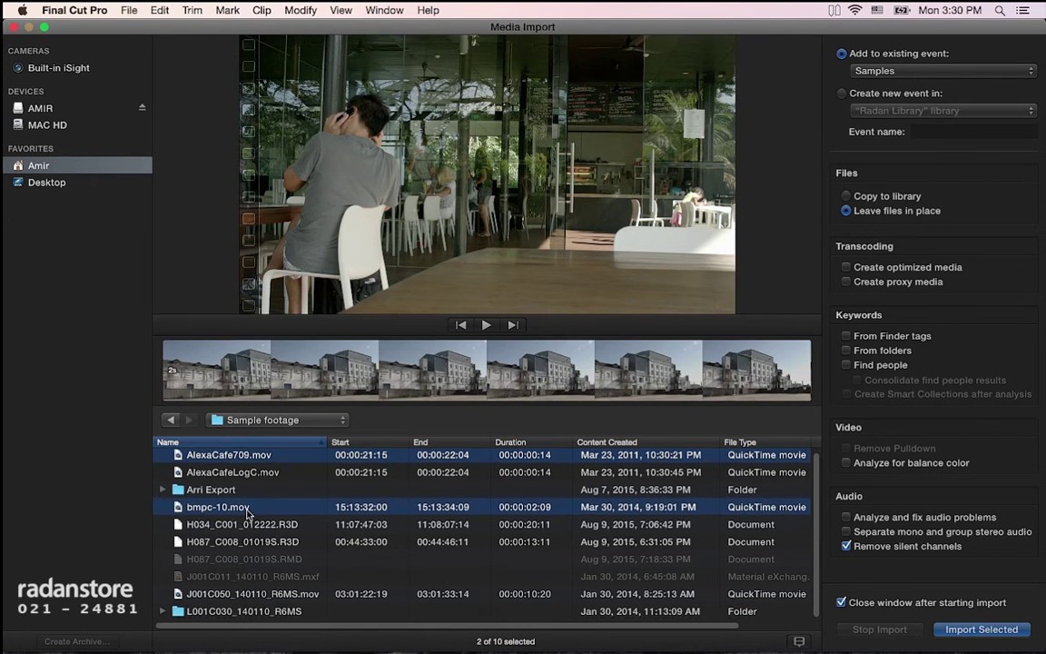
left_click(254, 595, "super")
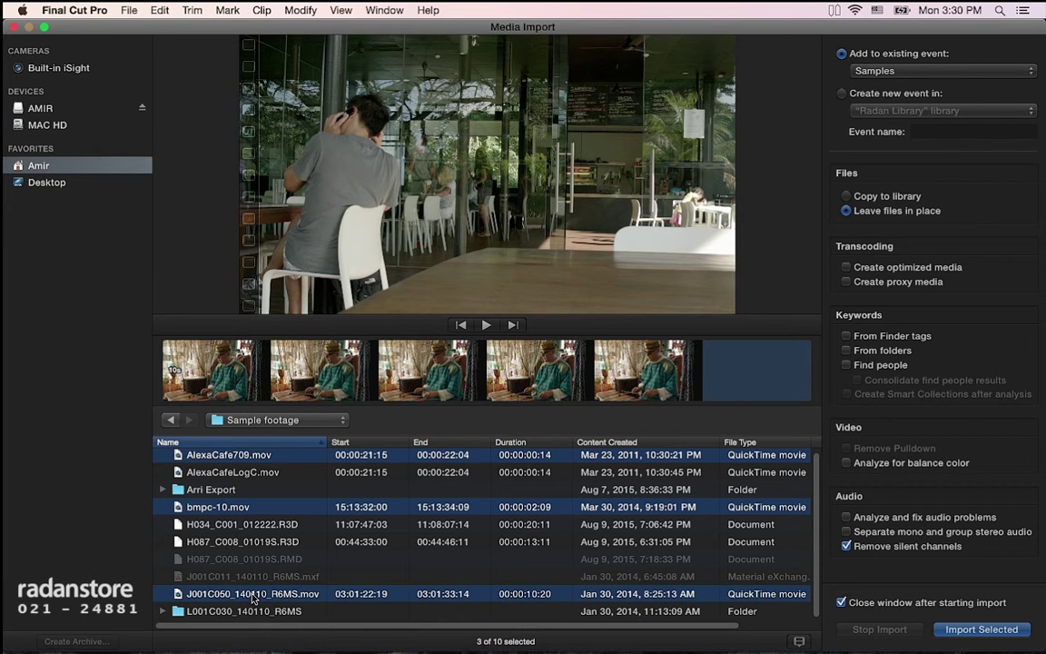
scroll(253, 597, "up", 1)
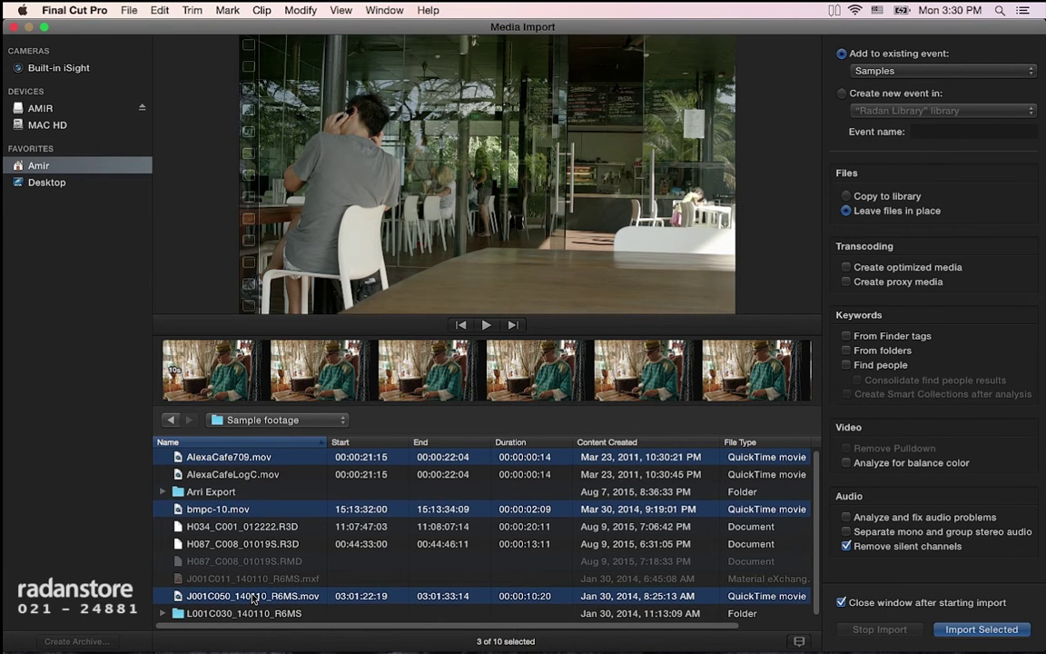
left_click(976, 635)
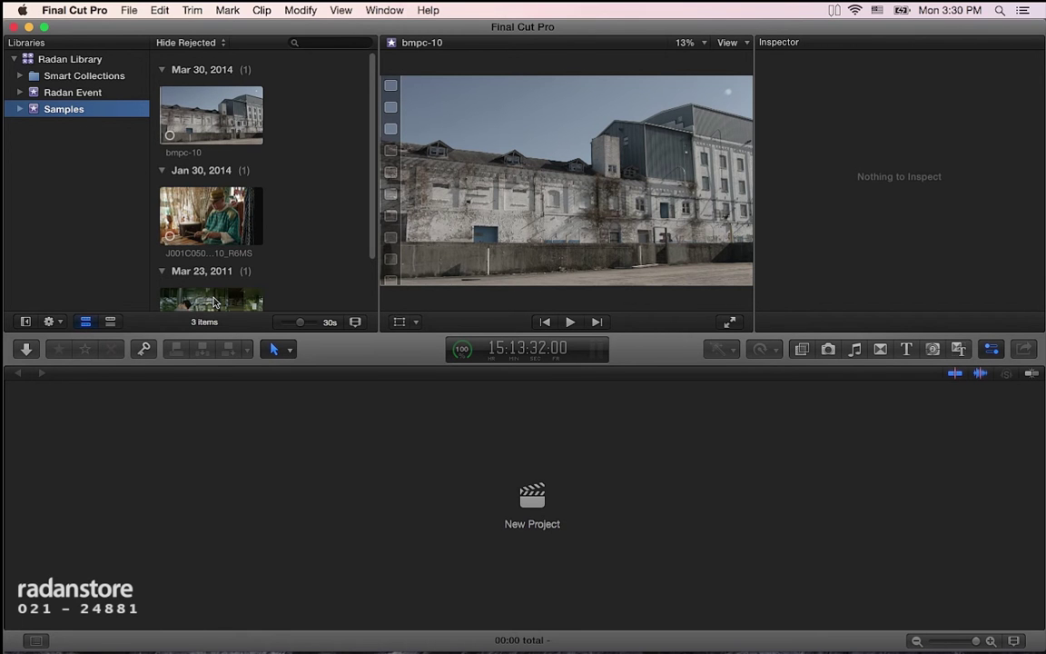
Add the Sample footage folder from FCPX Radan to Media Import Favorites and open it
left_click(129, 10)
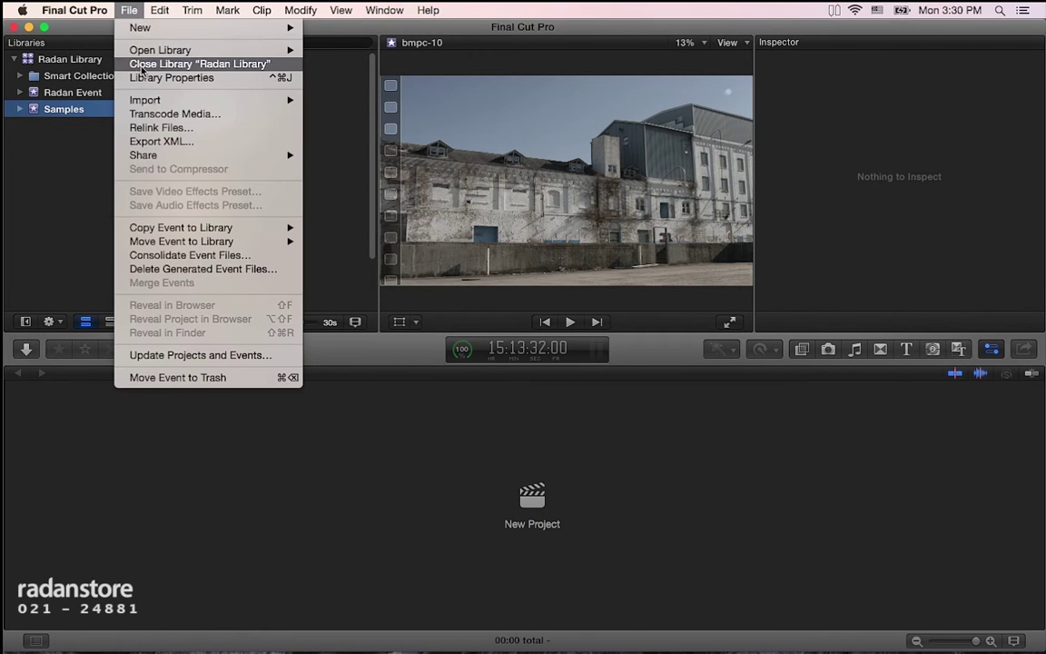
mouse_move(141, 98)
left_click(355, 103)
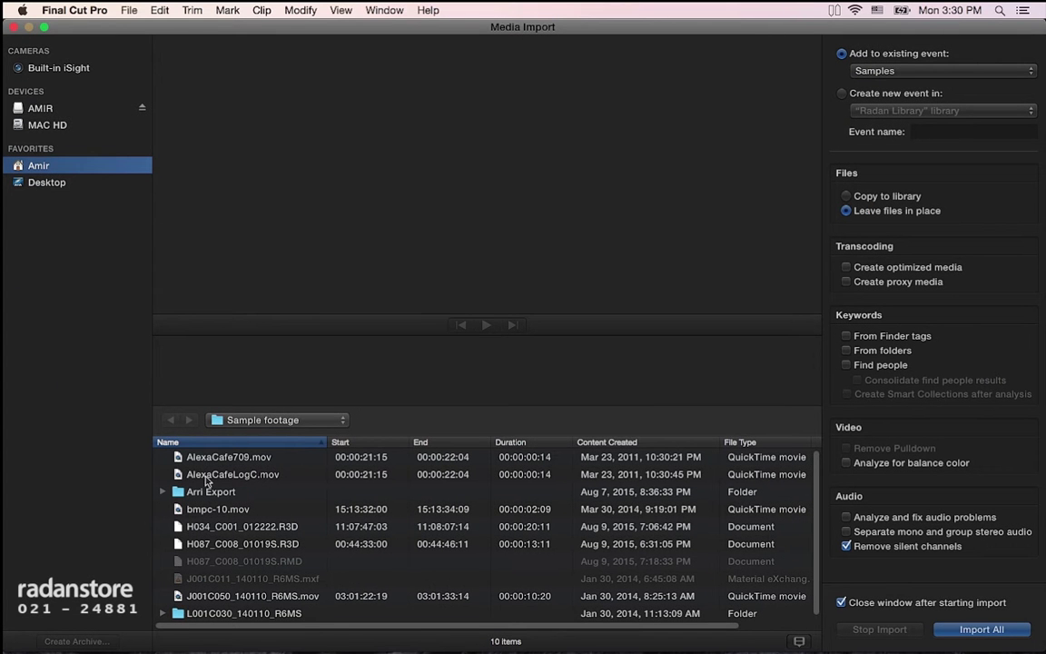
left_click(258, 420)
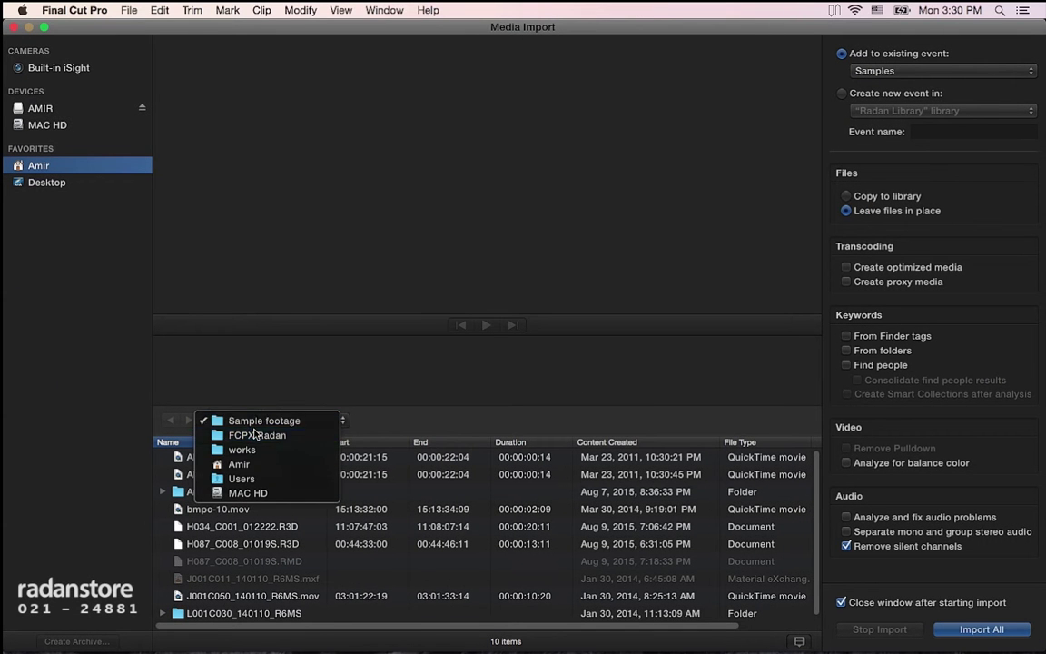
left_click(256, 435)
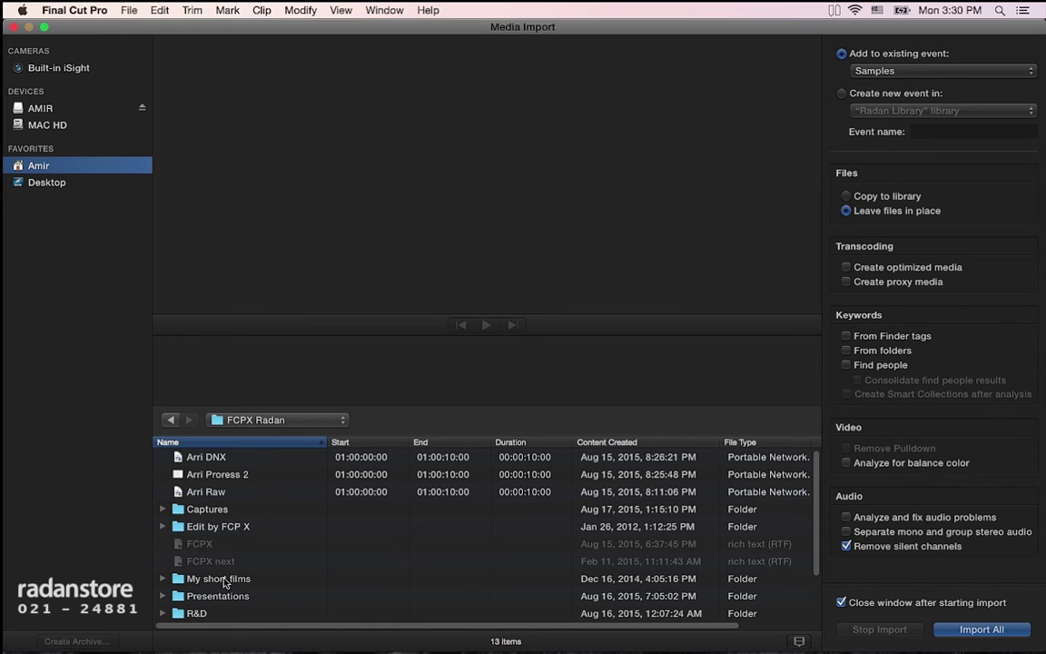
scroll(226, 586, "down", 3)
mouse_move(225, 588)
left_mouse_down()
mouse_move(73, 282)
mouse_move(65, 172)
left_mouse_up()
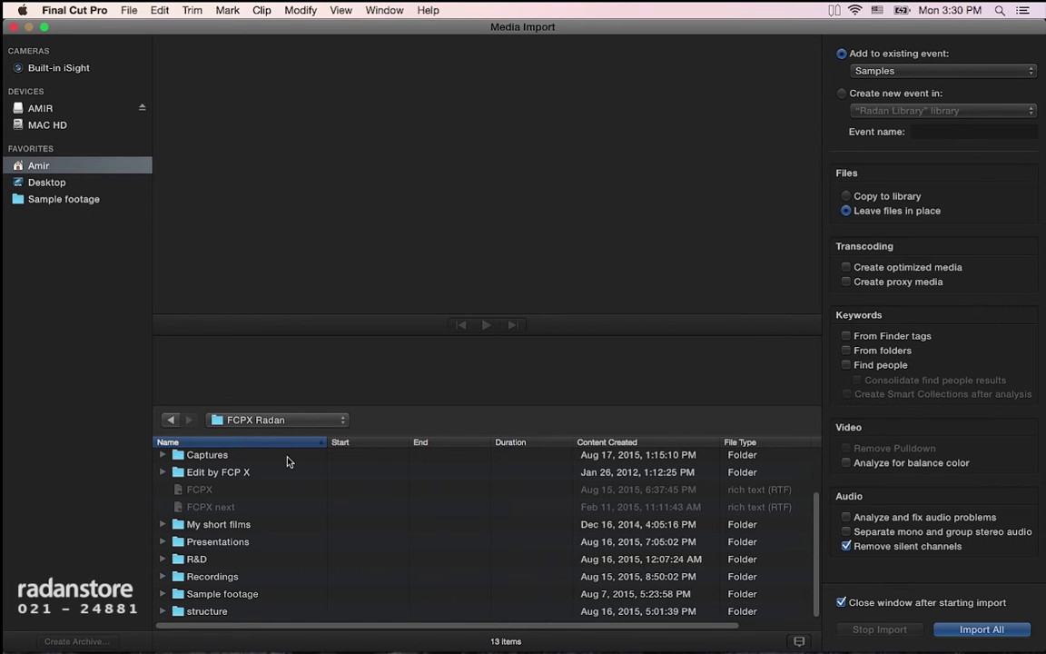
left_click(60, 199)
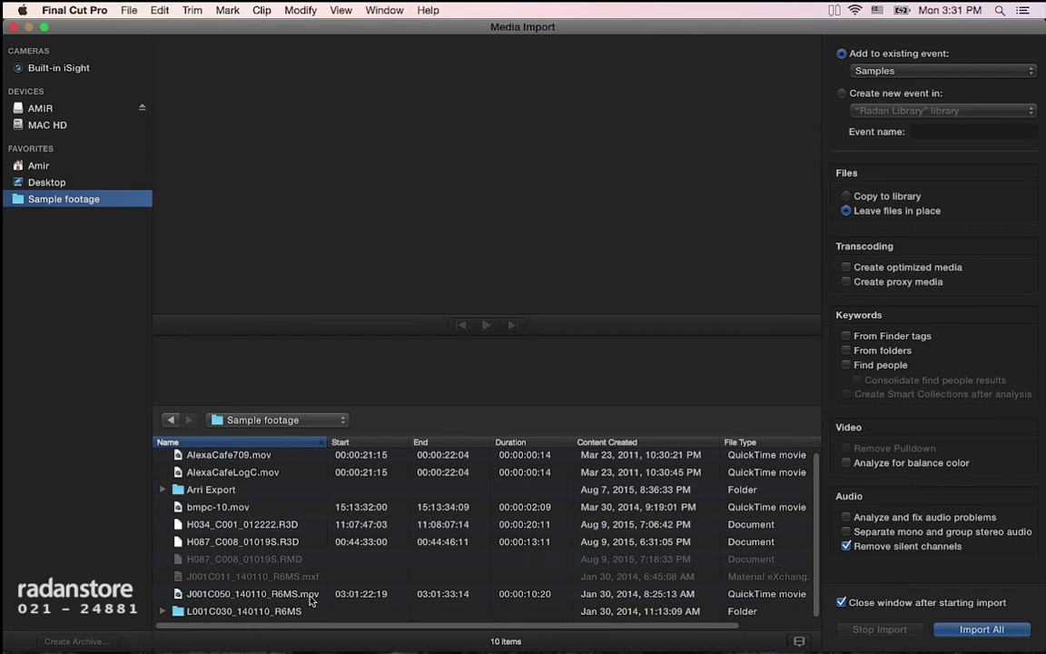
Import the H034_C001_012222.R3D clip into the Samples event
left_click(238, 511)
left_click(267, 525)
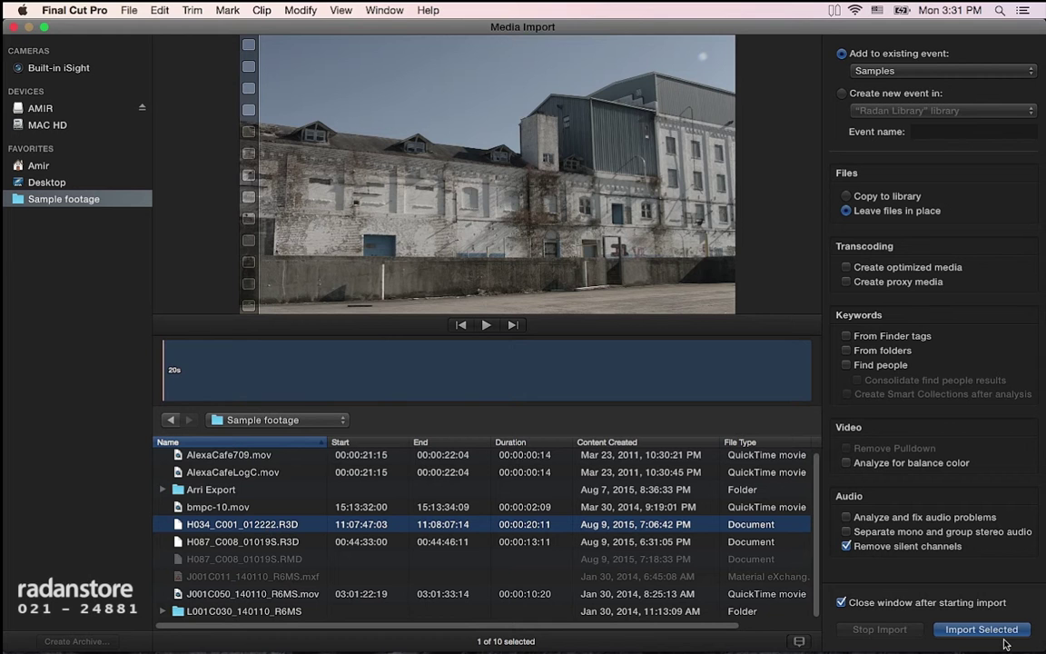
left_click(998, 630)
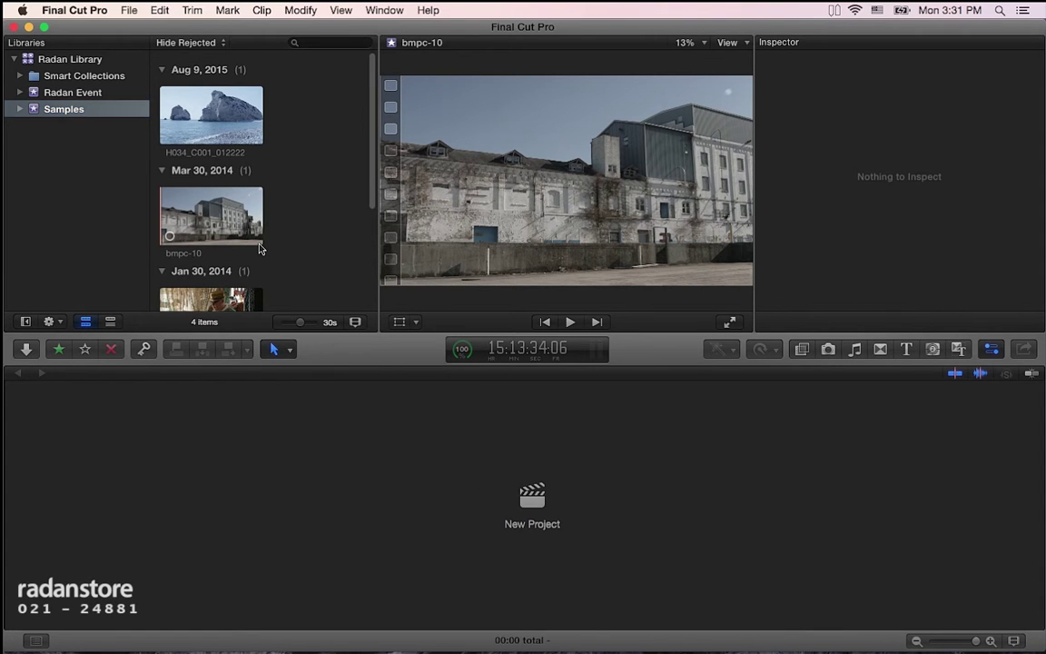
left_click(259, 248)
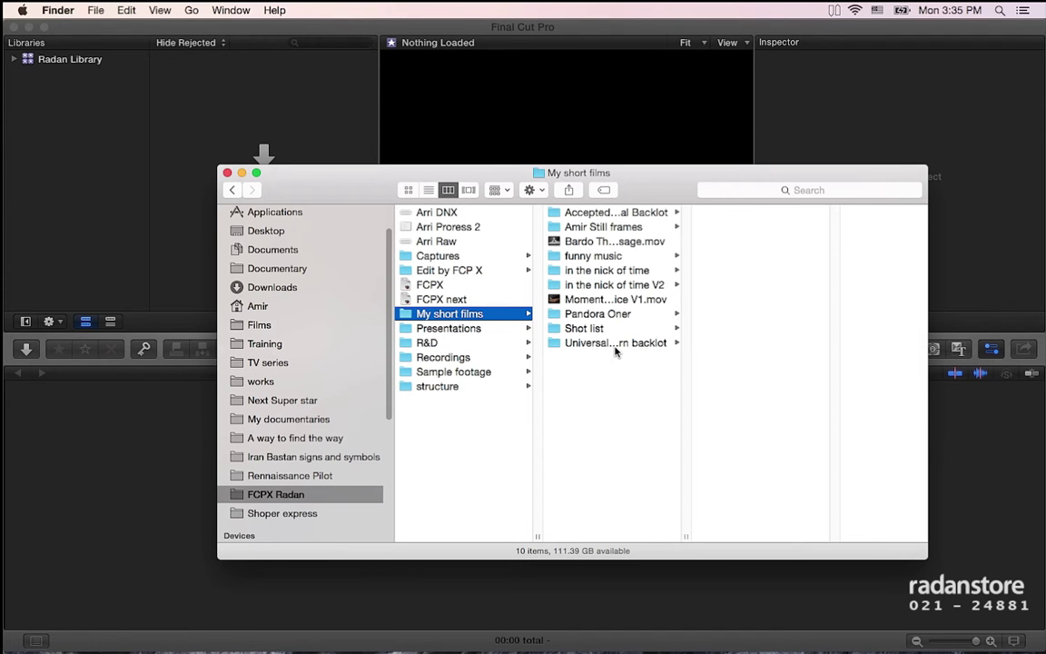
Create a new library named 'My short films' saved in the Movies folder
left_click(100, 197)
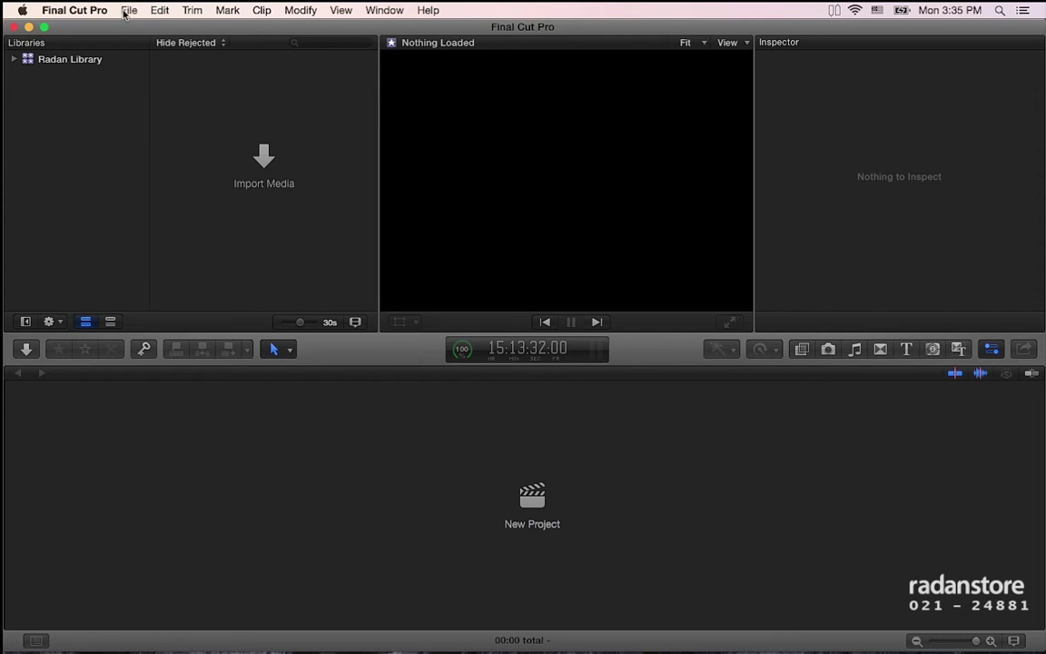
left_click(129, 10)
mouse_move(274, 33)
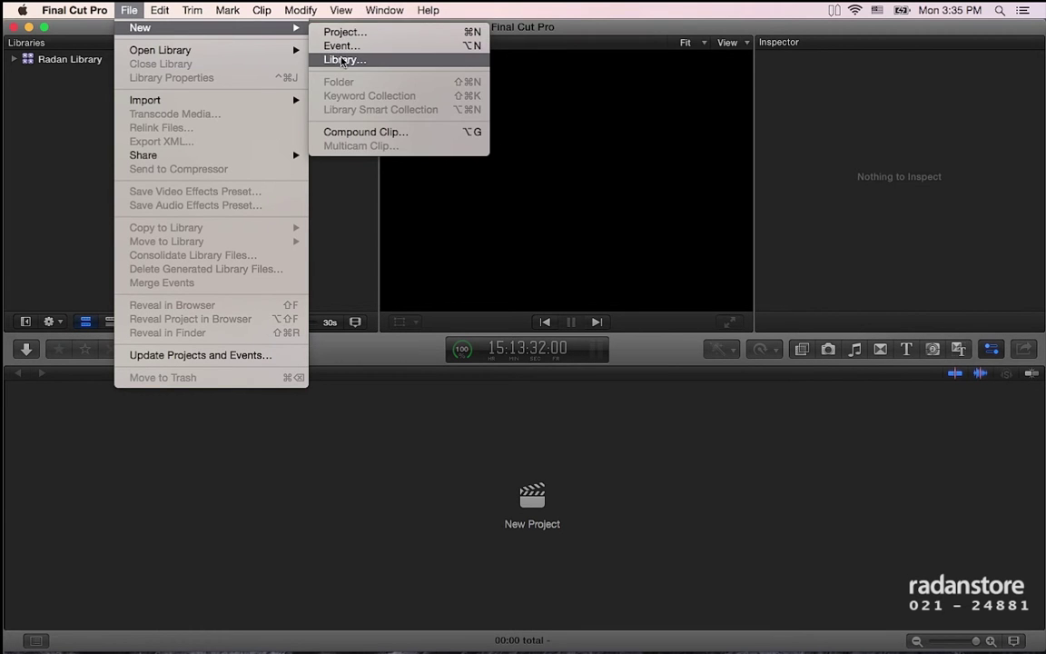
left_click(345, 59)
type("My short films")
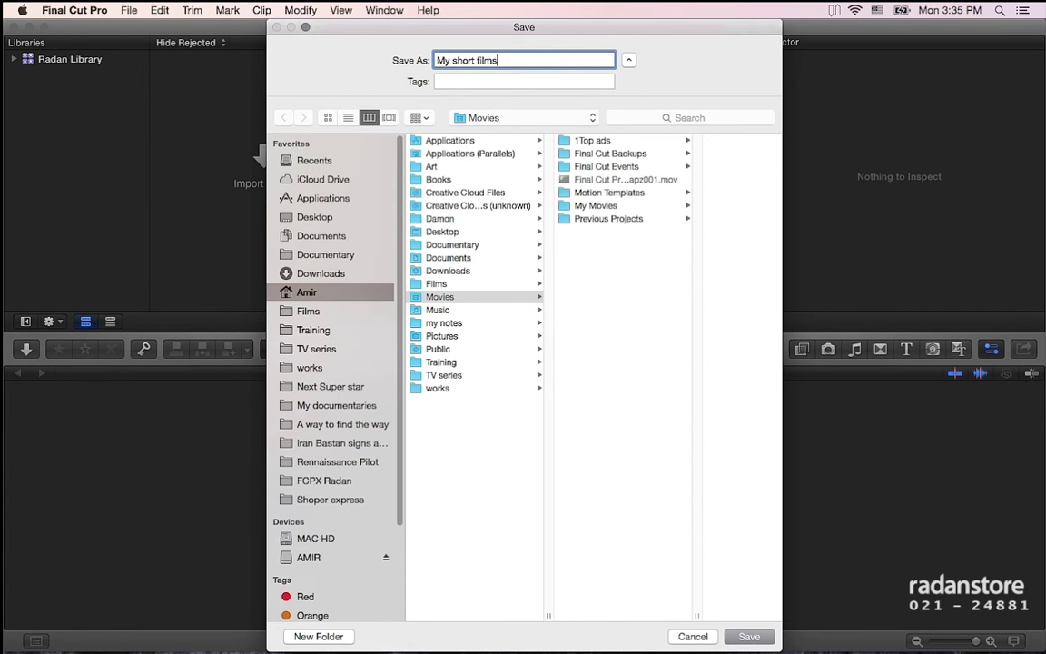
key("Return")
left_click(55, 93)
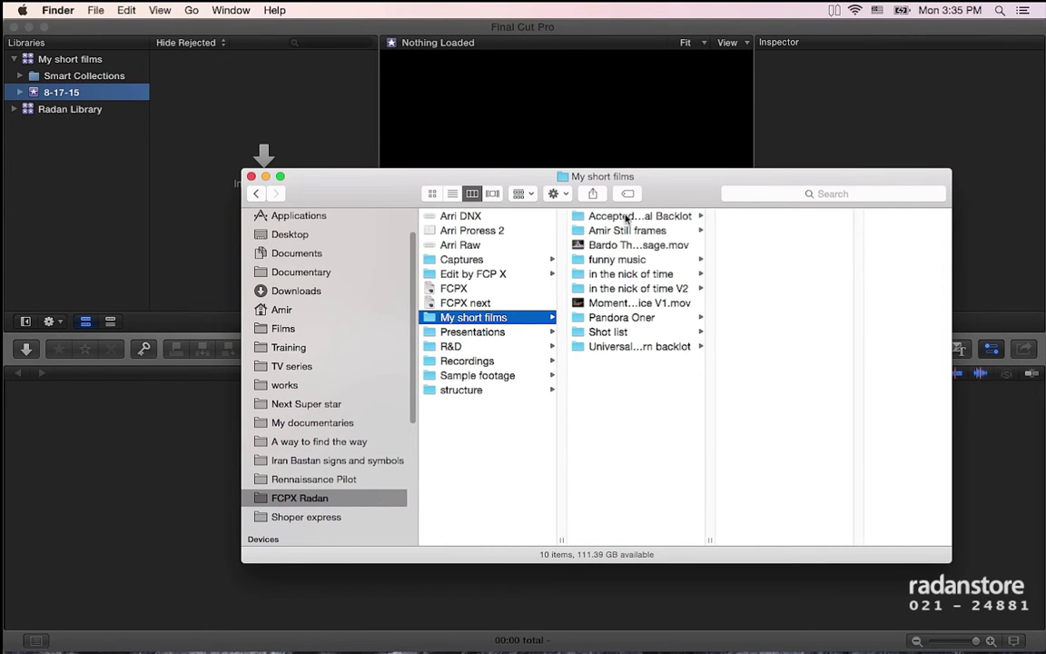
Rename the My short films library's 8-17-15 event to 'Accepted'
left_click(83, 95)
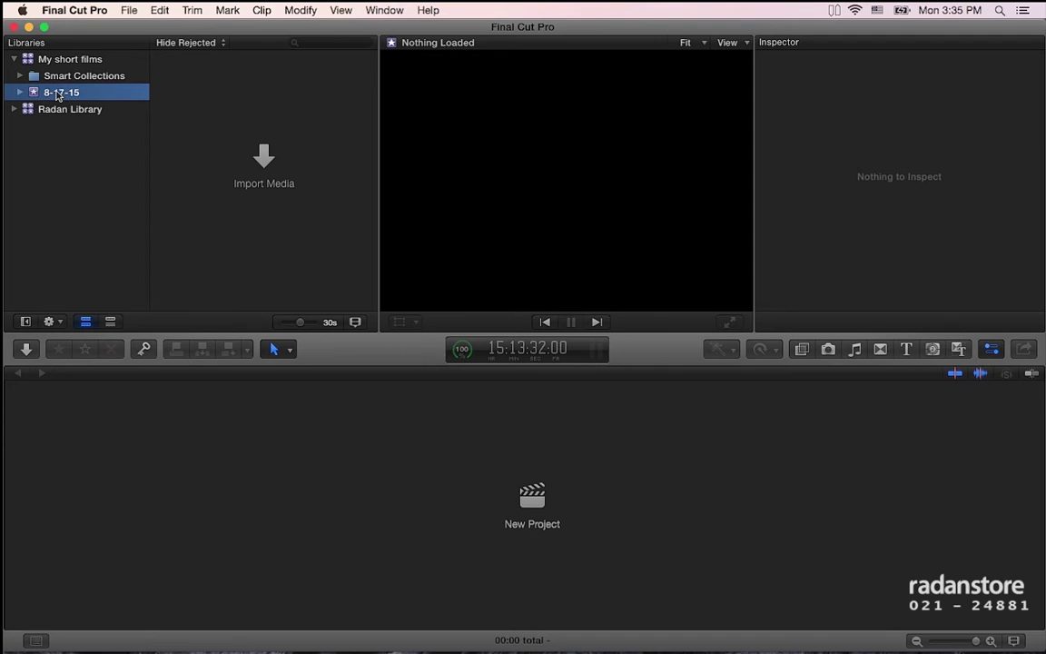
left_click(69, 95)
type("Accepte")
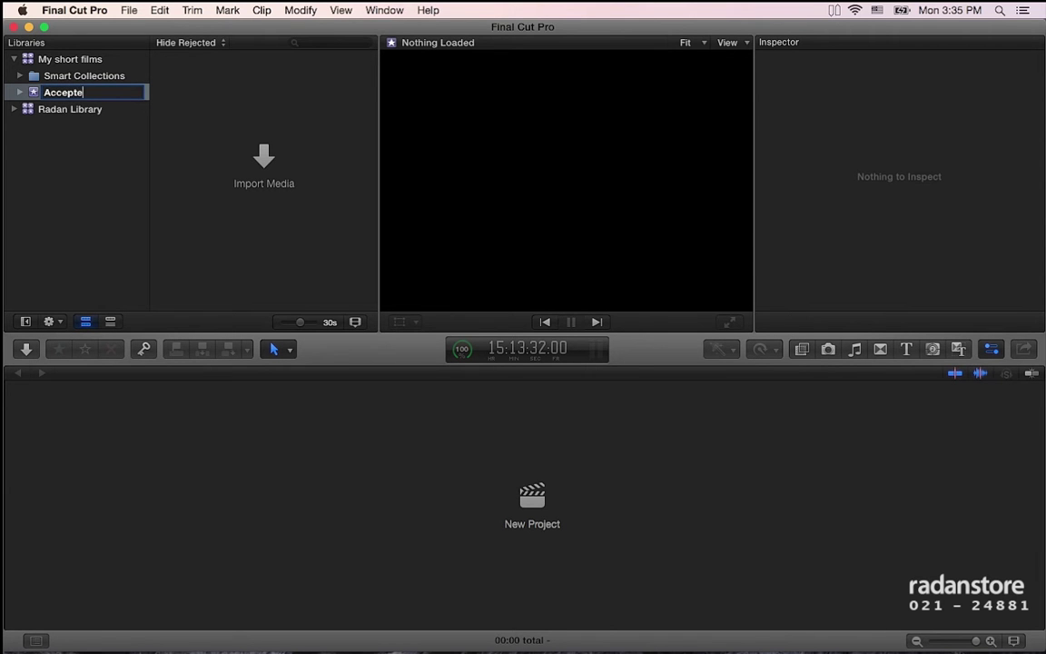
type("d")
key("Return")
key("super+Tab")
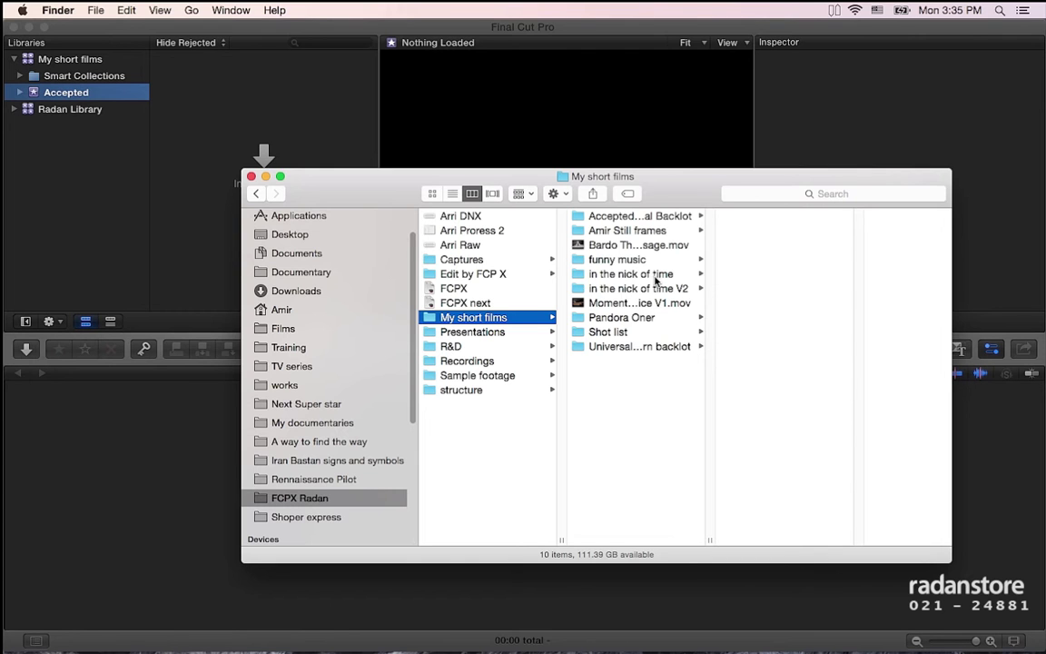
left_click(115, 34)
left_click(129, 10)
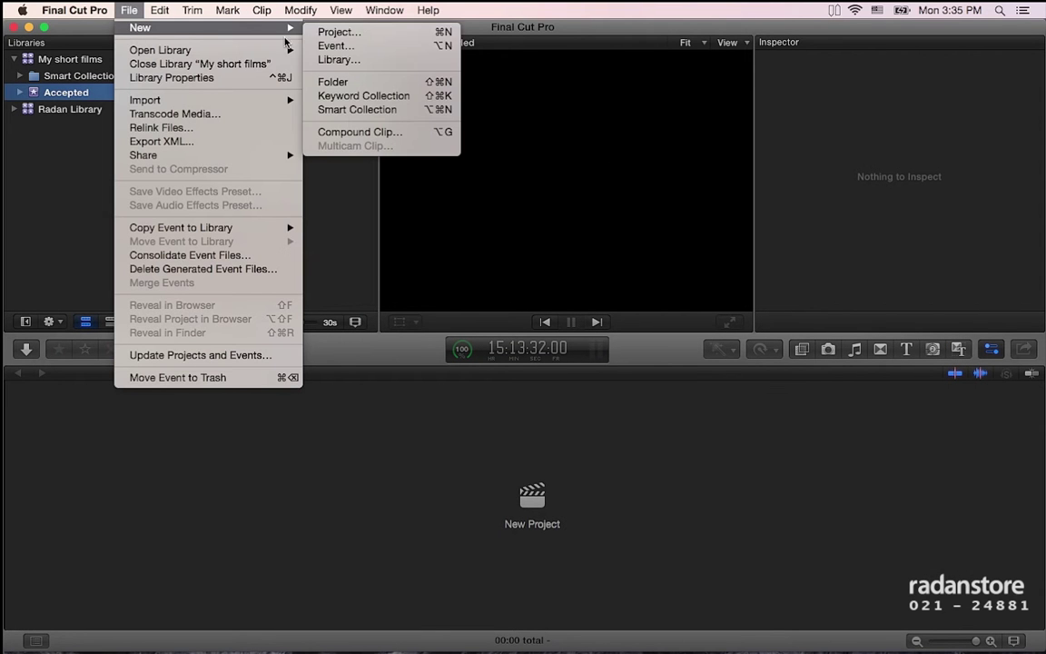
Add an 'In the nick of time' event to My short films from the library's shortcut menu
left_click(80, 60)
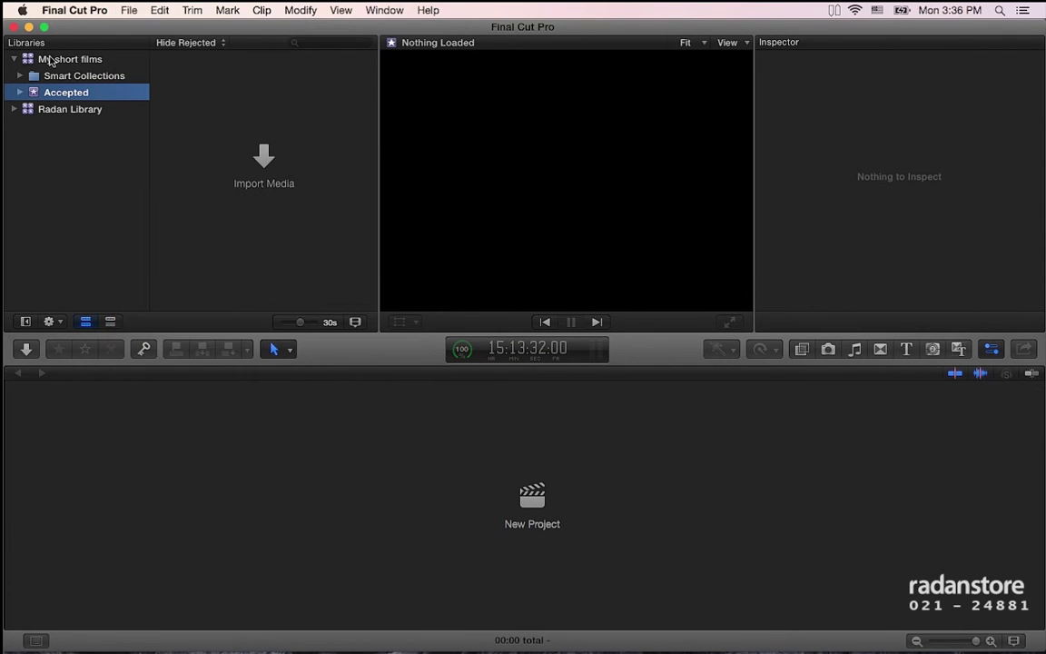
left_click(93, 61)
right_click(95, 64)
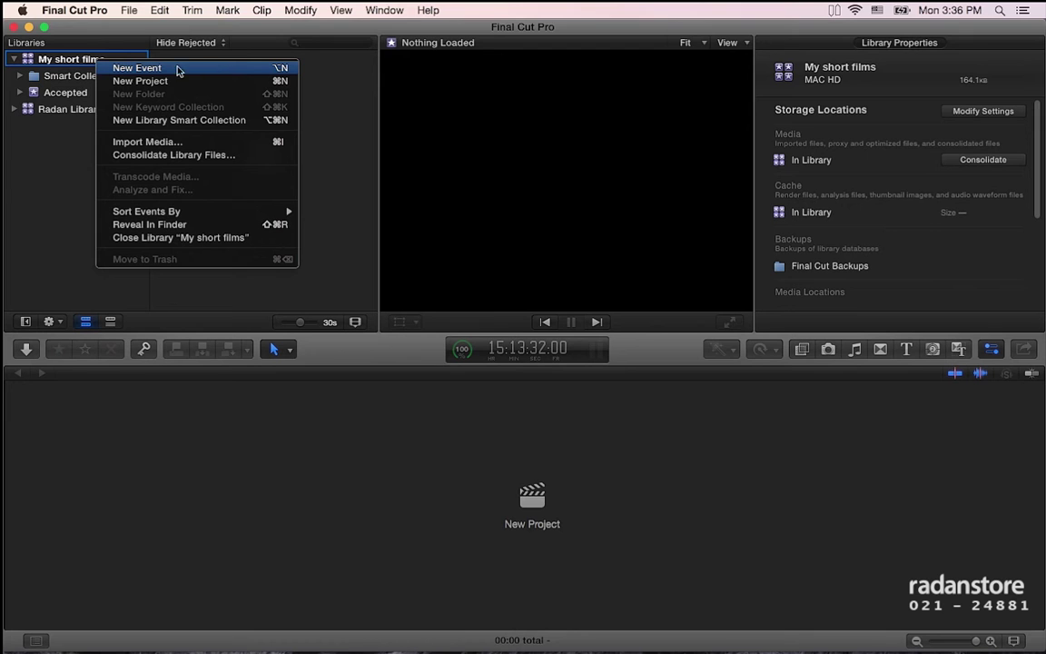
left_click(272, 71)
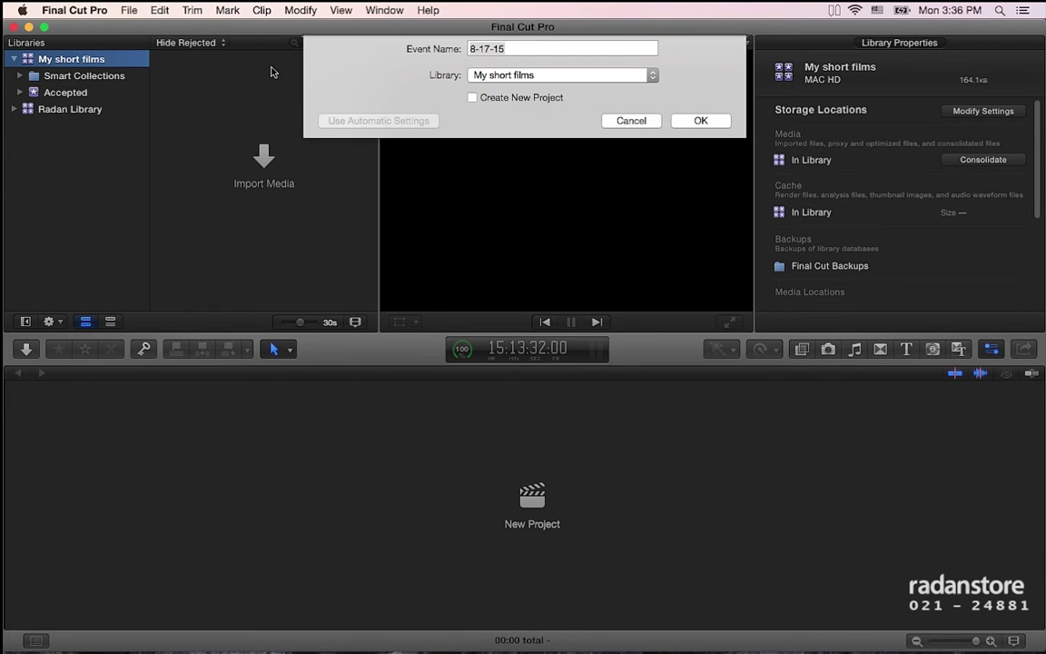
type("M")
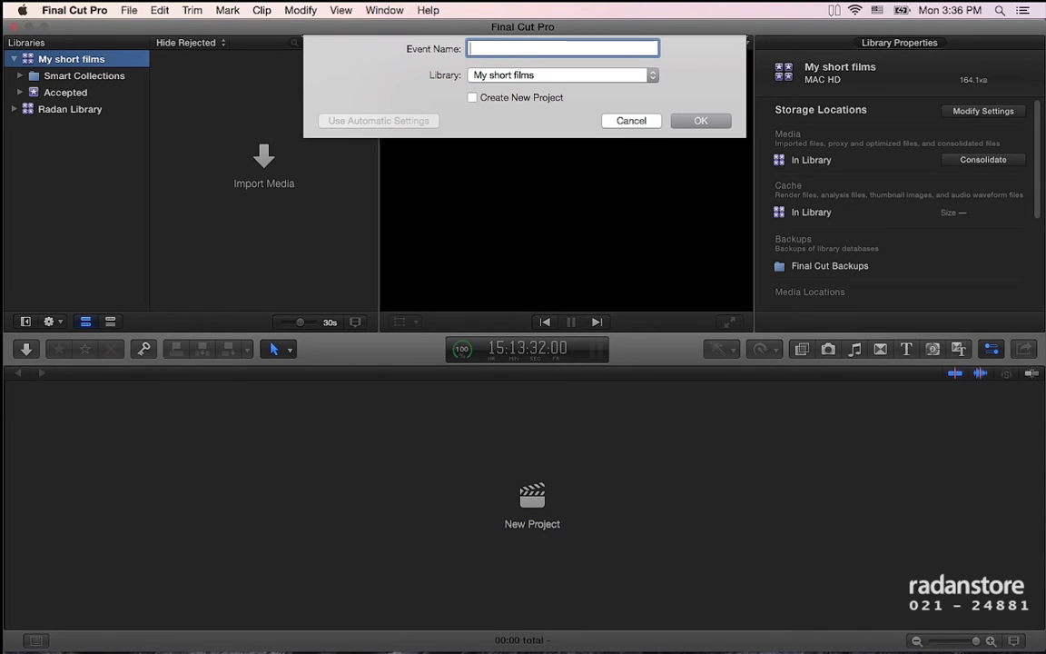
type("then")
type(" nick")
type("e")
key("Return")
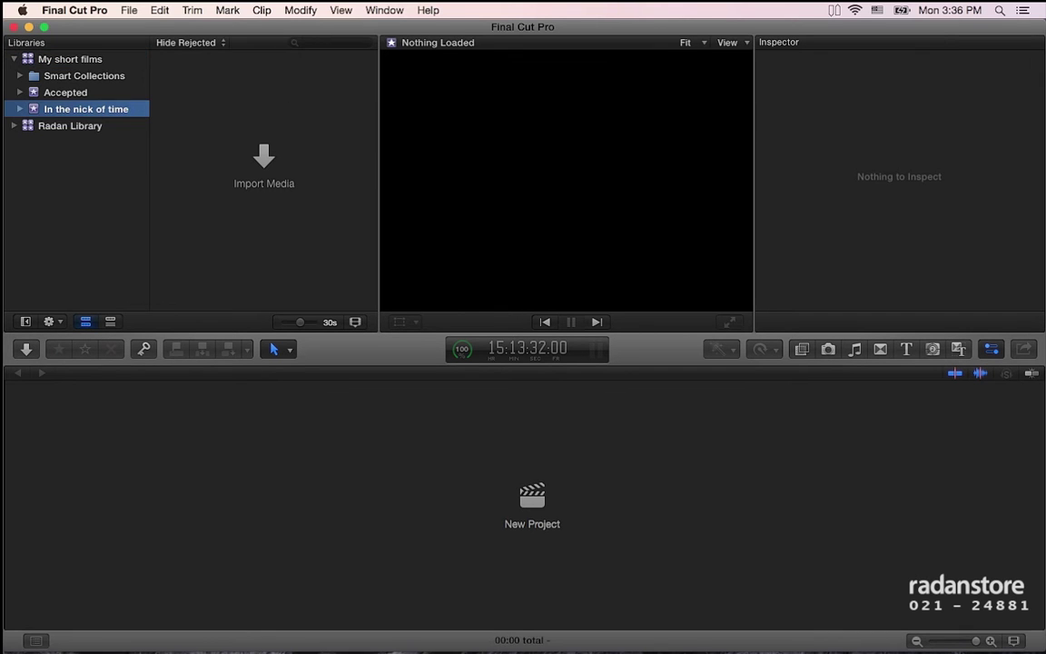
Open the Universal Studio Western backlot folder in Finder
left_click(129, 10)
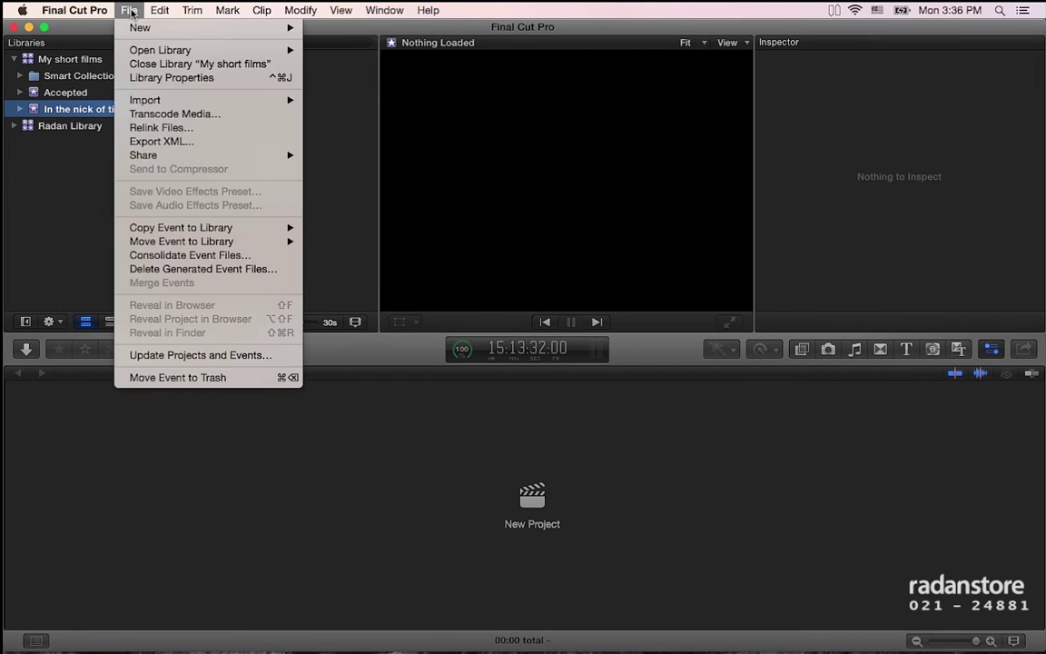
mouse_move(289, 27)
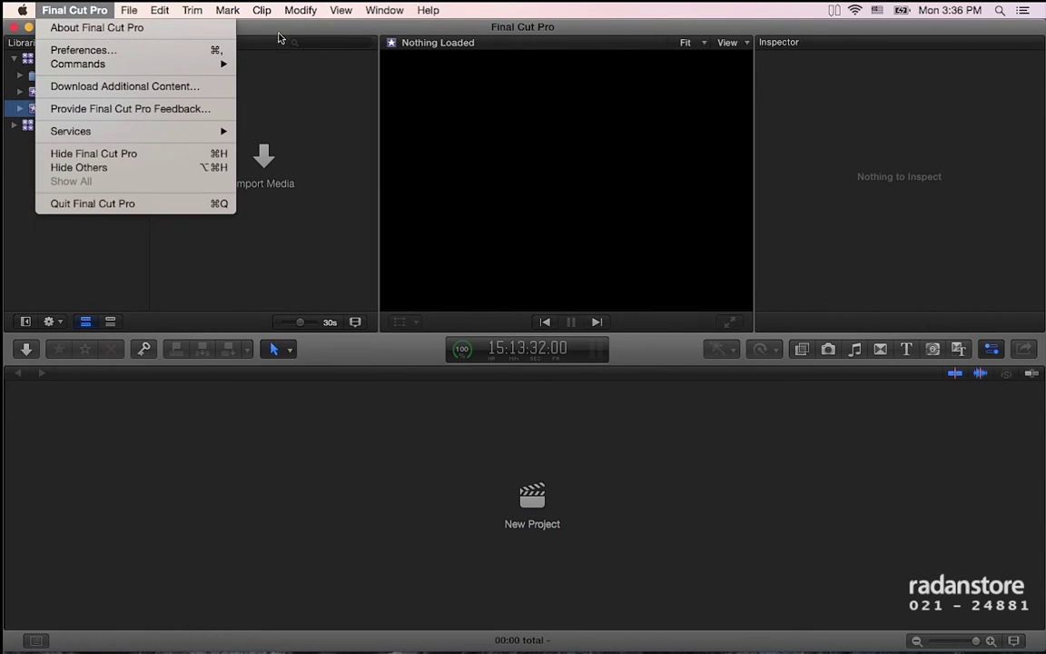
left_click(255, 33)
key("super+Tab")
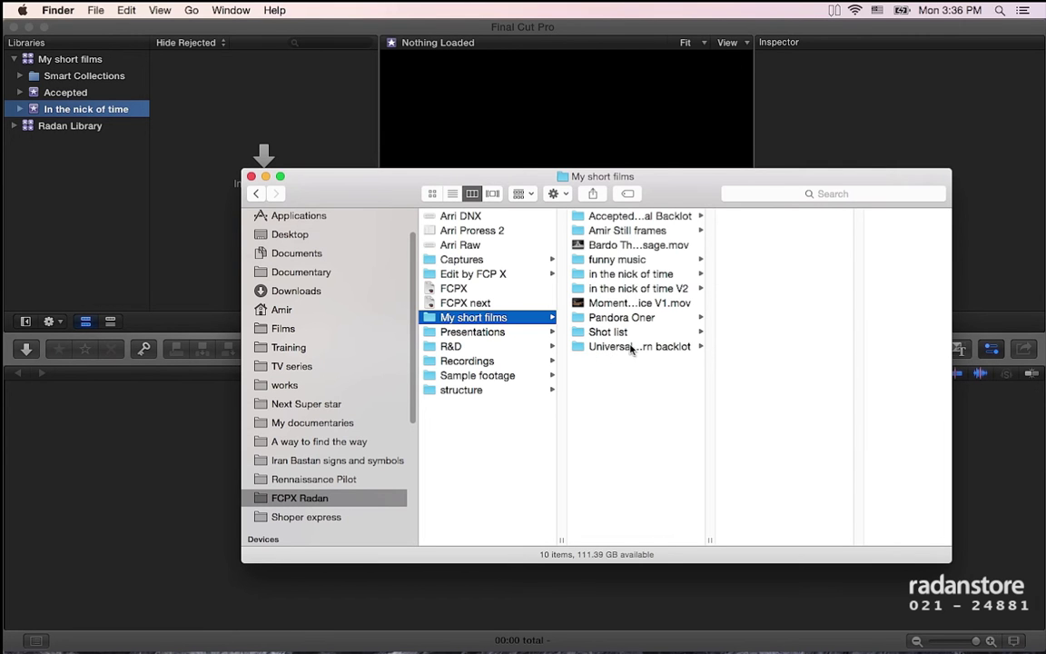
left_click(653, 348)
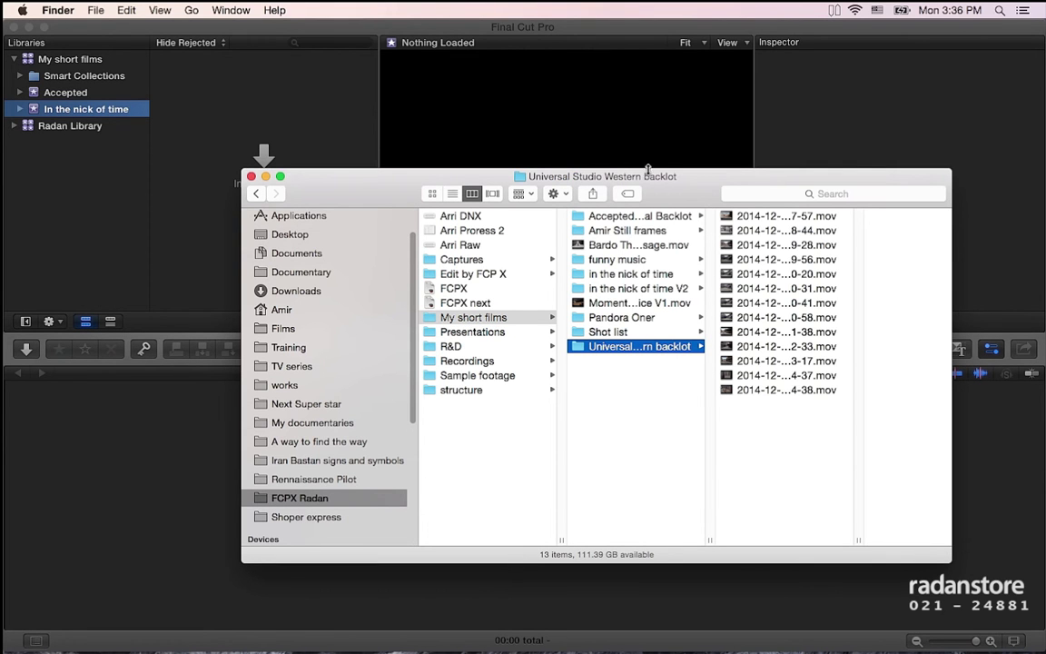
left_click(113, 32)
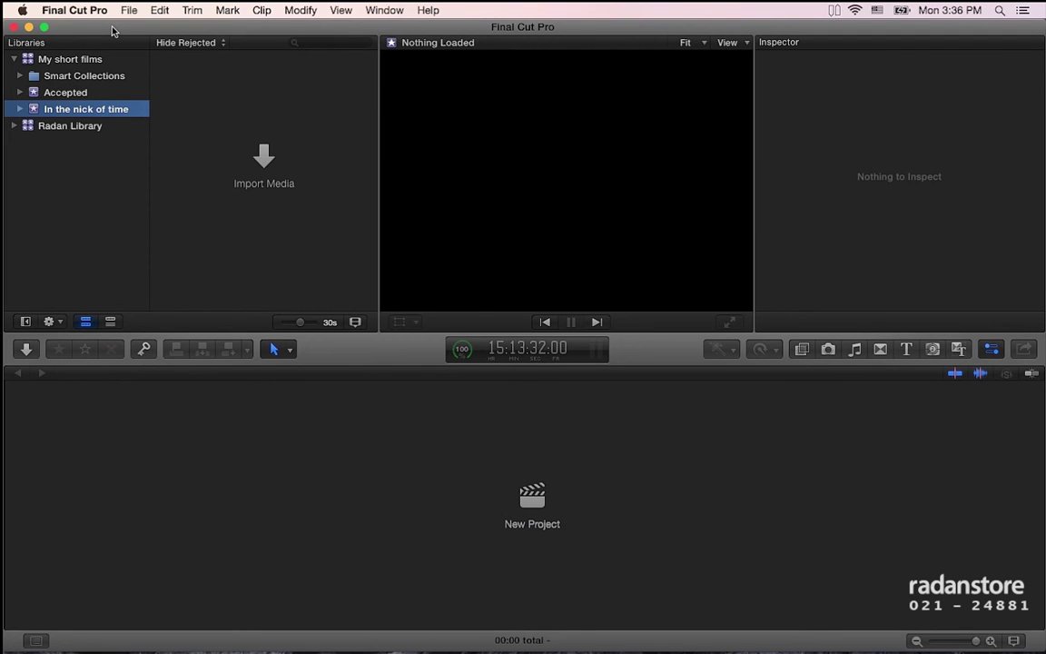
Add a 'Behind the scenes' event to My short films using Option-N
key("alt+n")
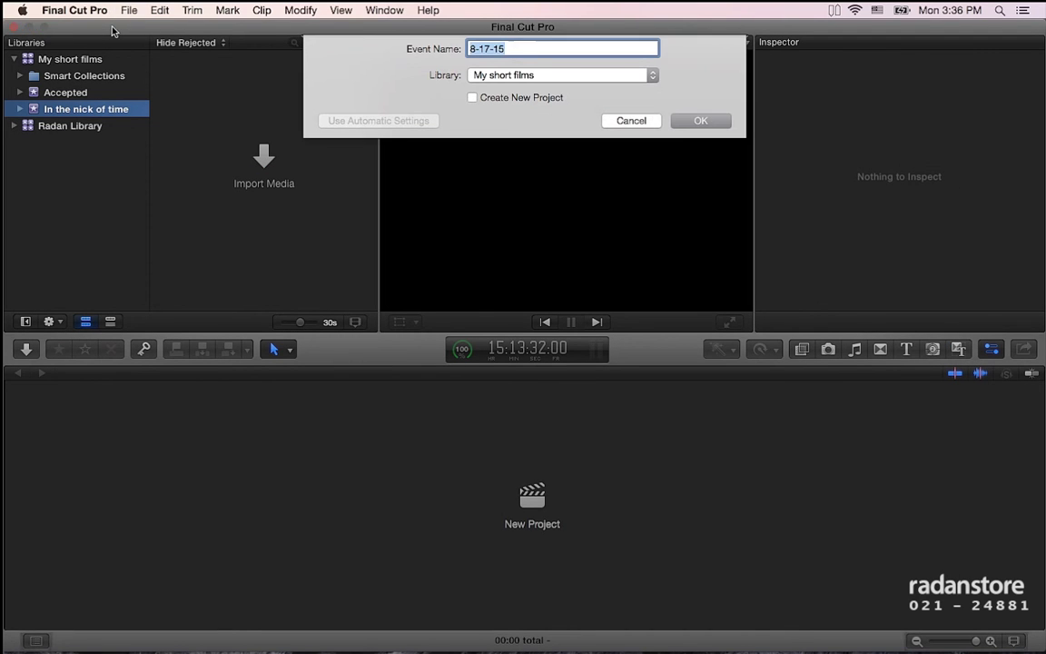
type("Behind the scenes")
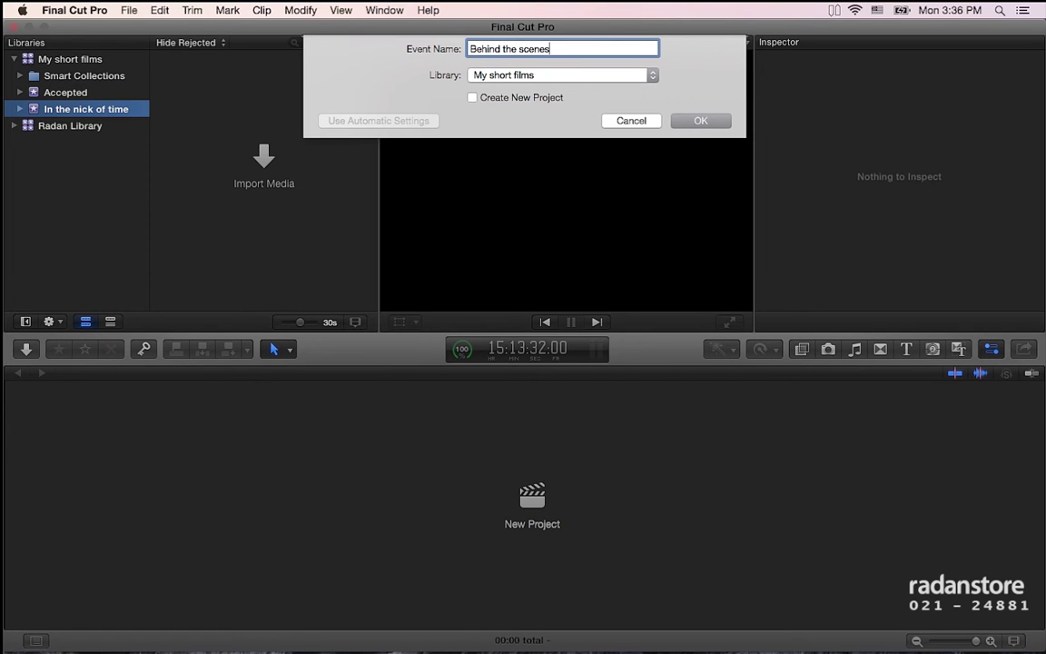
key("Return")
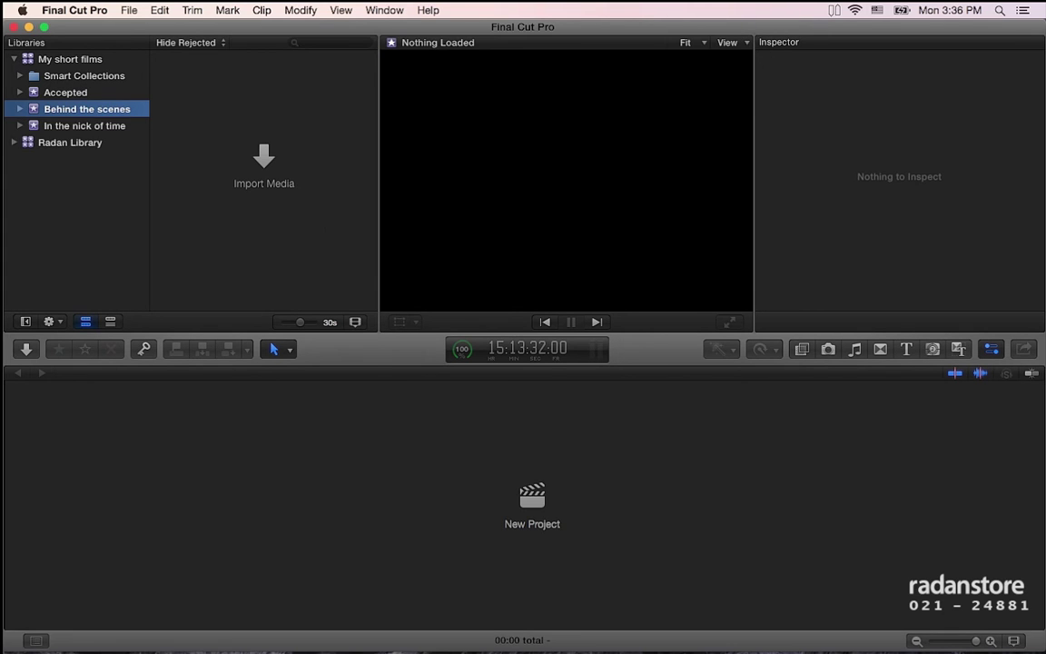
key("super+Tab")
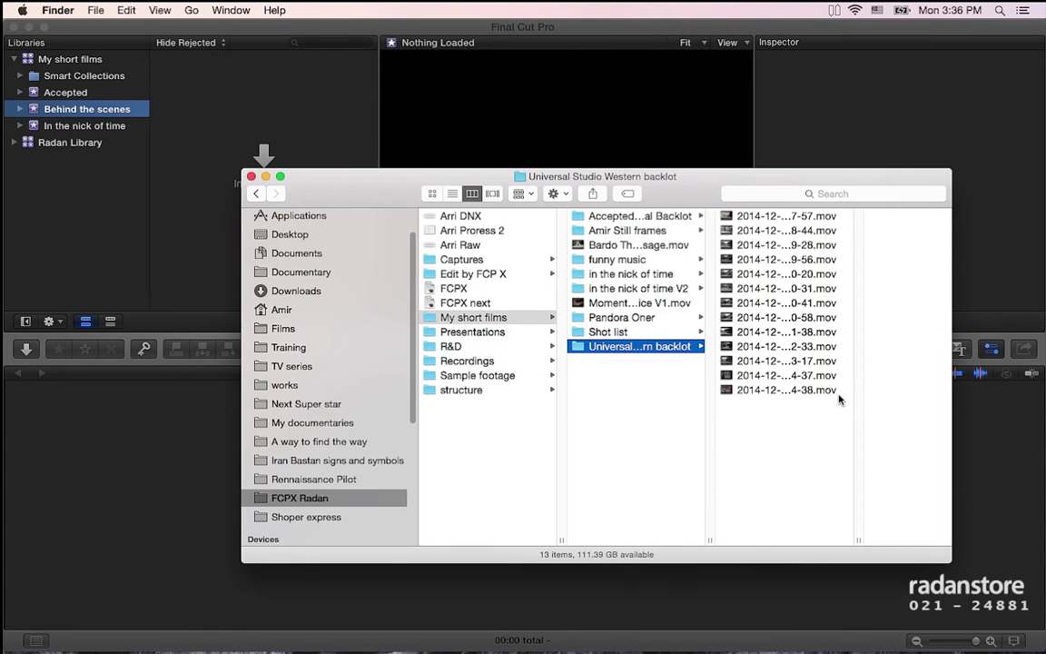
Drag the 13 backlot clips into Behind the scenes and 72 clips into In the nick of time
mouse_move(789, 450)
left_mouse_down()
mouse_move(699, 196)
mouse_move(617, 243)
left_mouse_up()
mouse_move(703, 293)
left_mouse_down()
mouse_move(293, 148)
mouse_move(273, 155)
left_mouse_up()
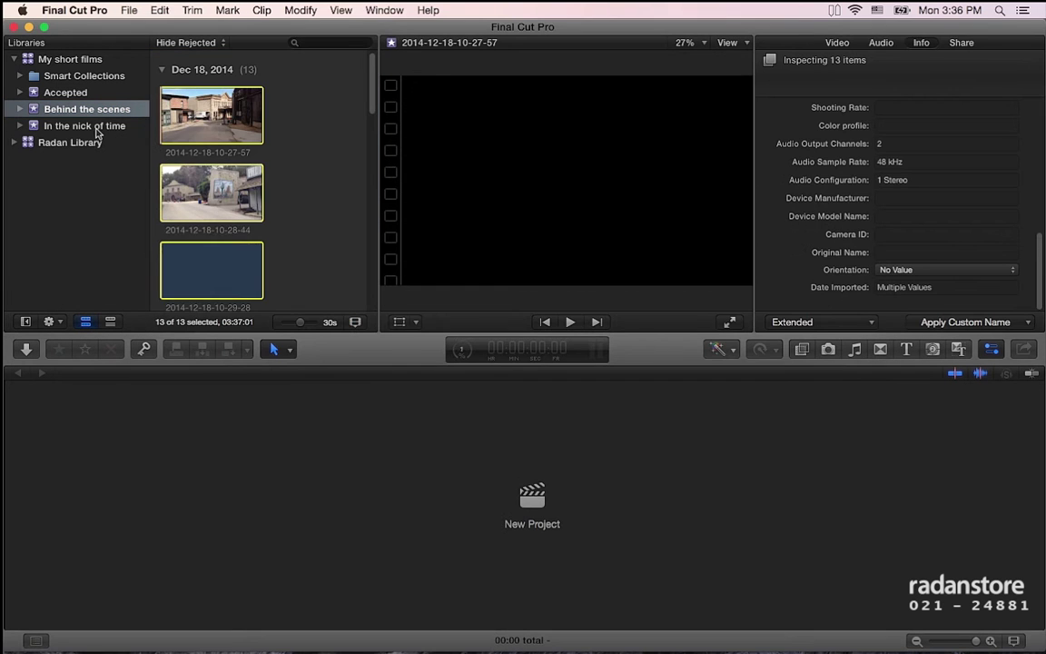
left_click(96, 129)
key("super+Tab")
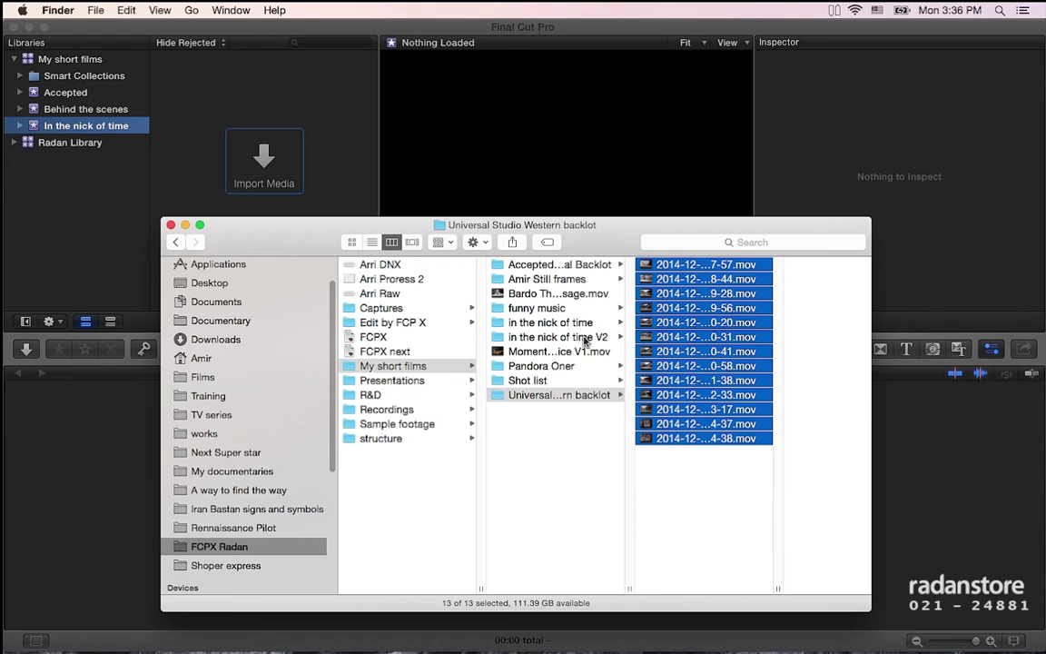
left_click(525, 318)
key("super+a")
mouse_move(690, 322)
left_mouse_down()
mouse_move(264, 128)
mouse_move(243, 128)
left_mouse_up()
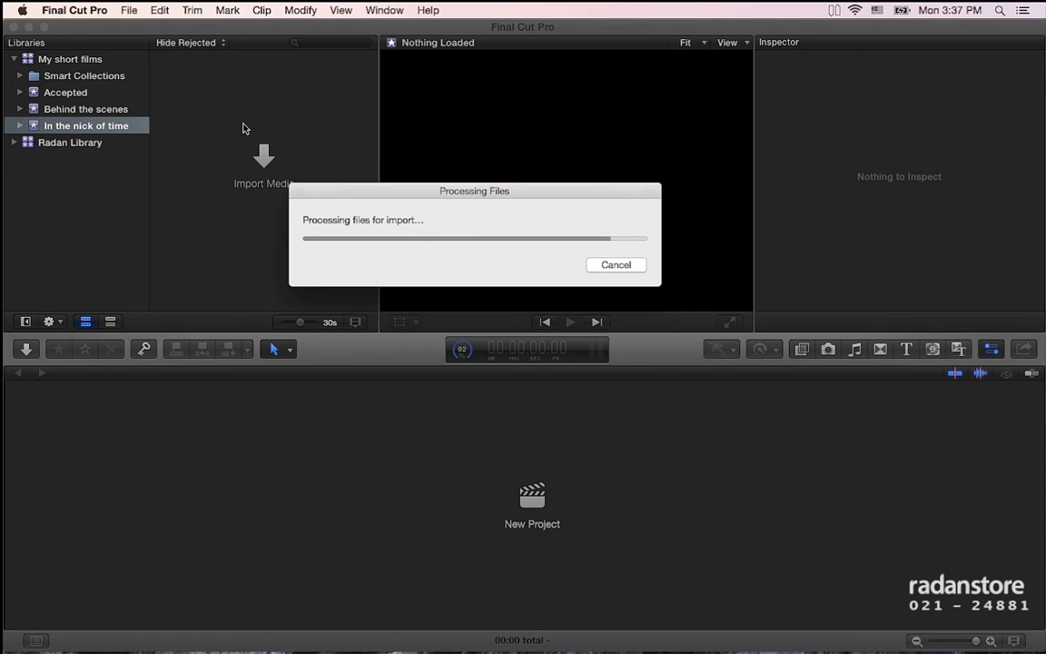
Drag all 39 clips from the Accepted Universal Backlot folder into the Accepted event
left_click(89, 97)
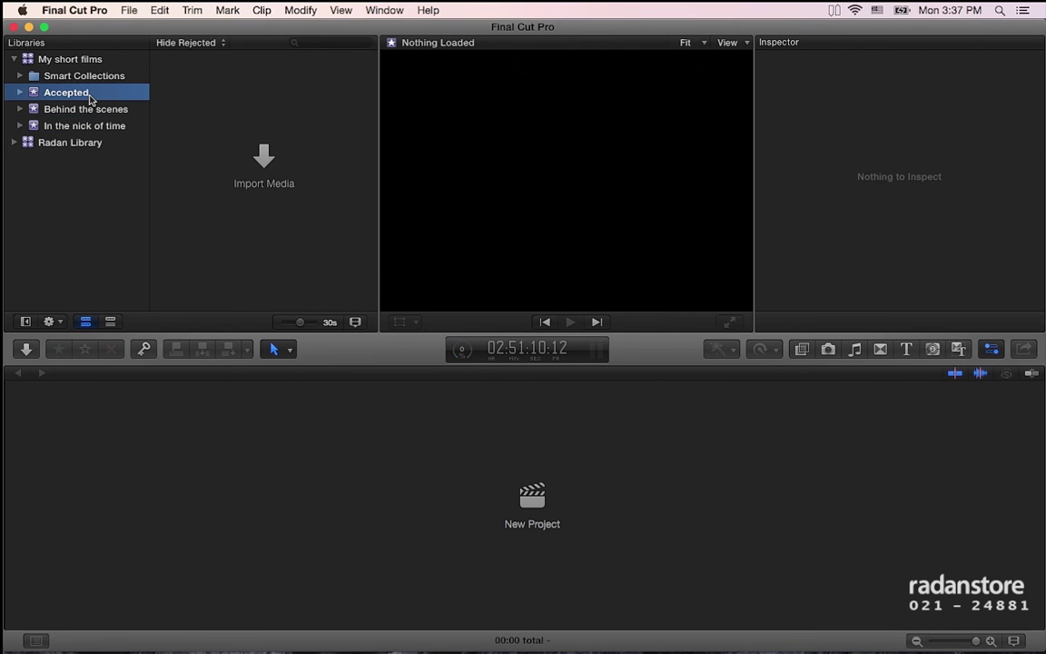
key("super+Tab")
left_click(573, 324)
left_click(572, 308)
left_click(580, 281)
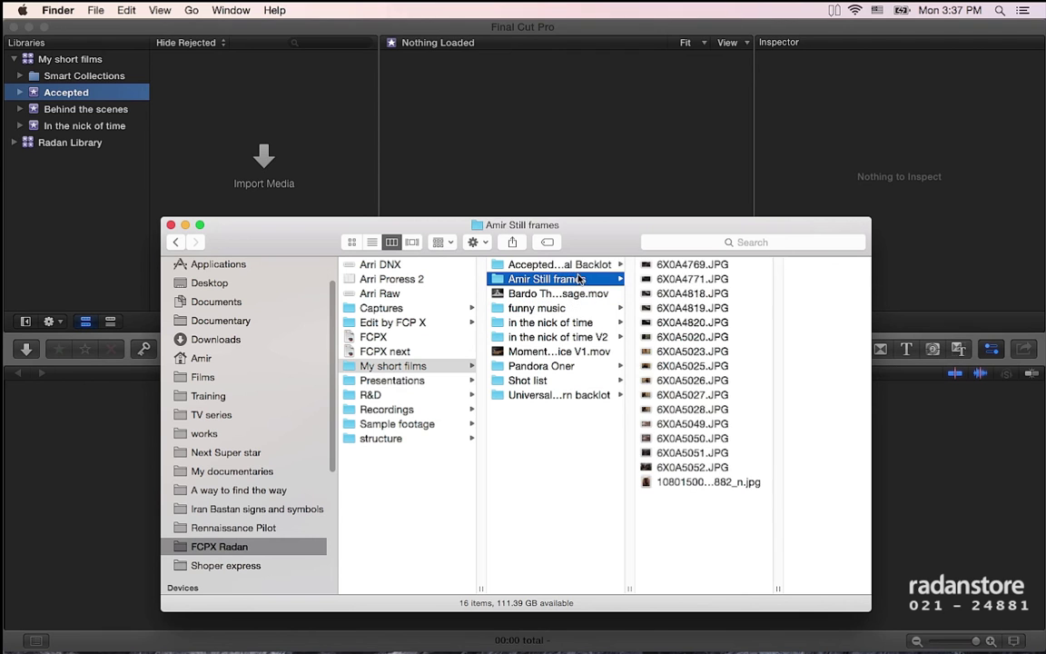
left_click(579, 265)
left_click(634, 308)
key("super+a")
left_click_drag(633, 308, 265, 158)
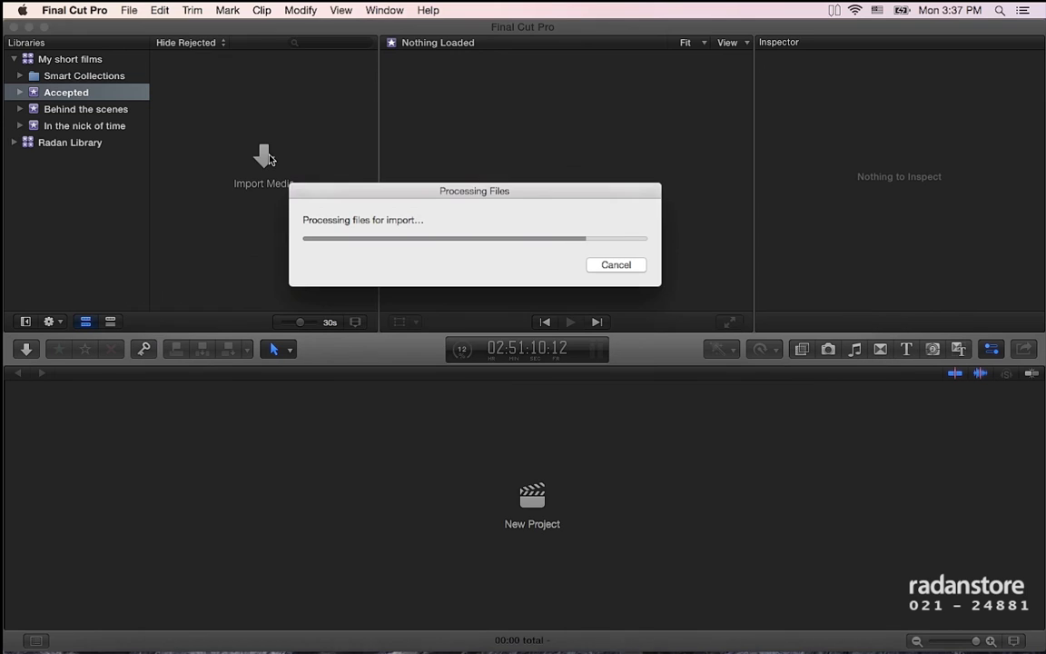
Review the imported clips in the Behind the scenes and In the nick of time events
left_click(88, 111)
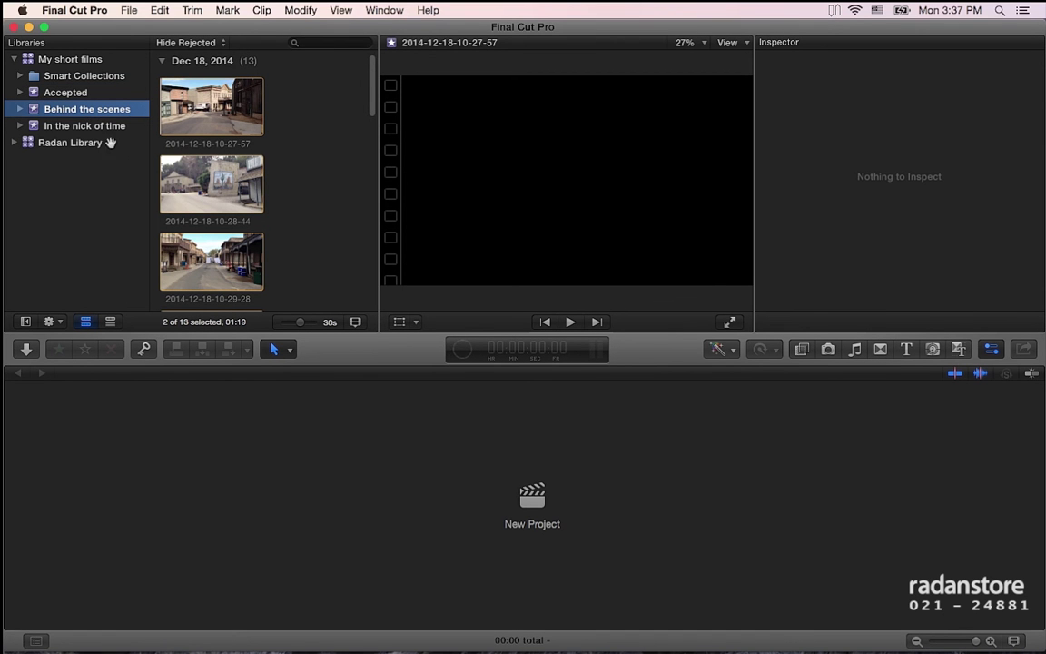
scroll(236, 172, "down", 2)
scroll(258, 192, "up", 3)
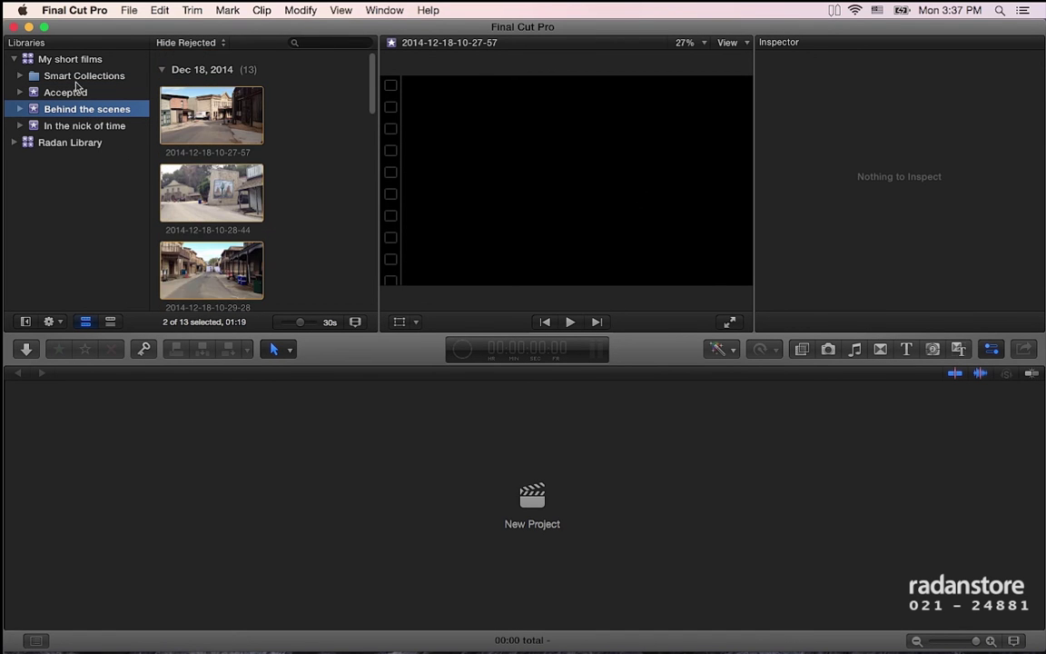
left_click(104, 128)
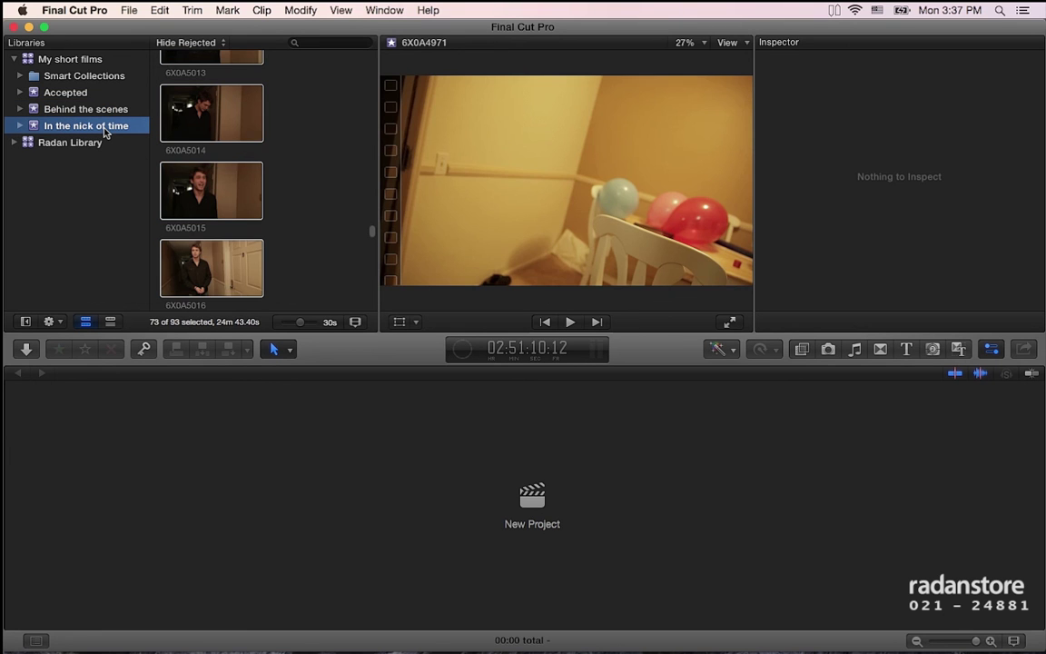